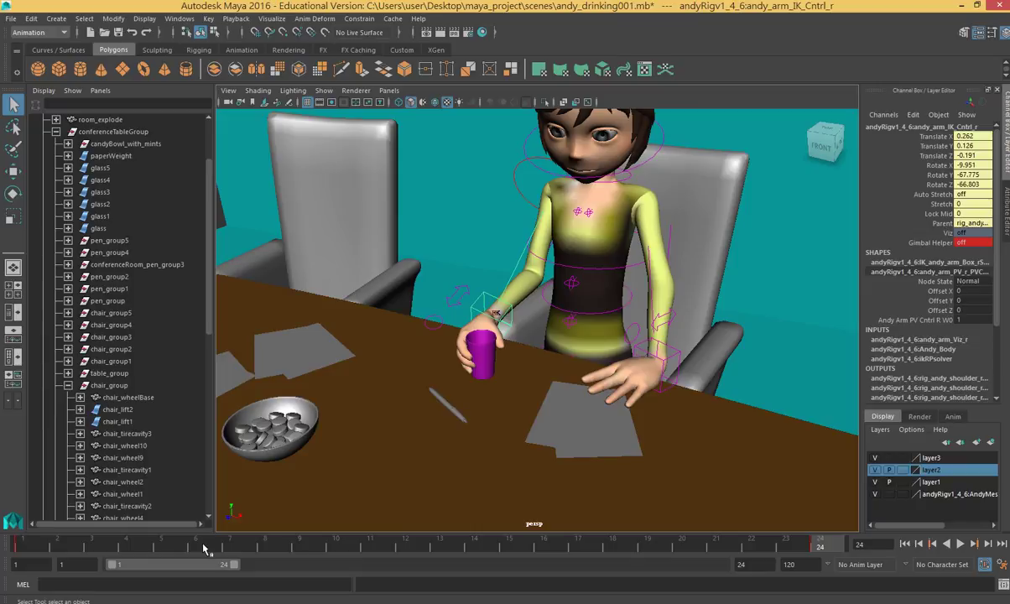
Review the right arm's reach toward the cup across frames 1 to 24, checking the early frames.
drag(19, 546, 832, 544)
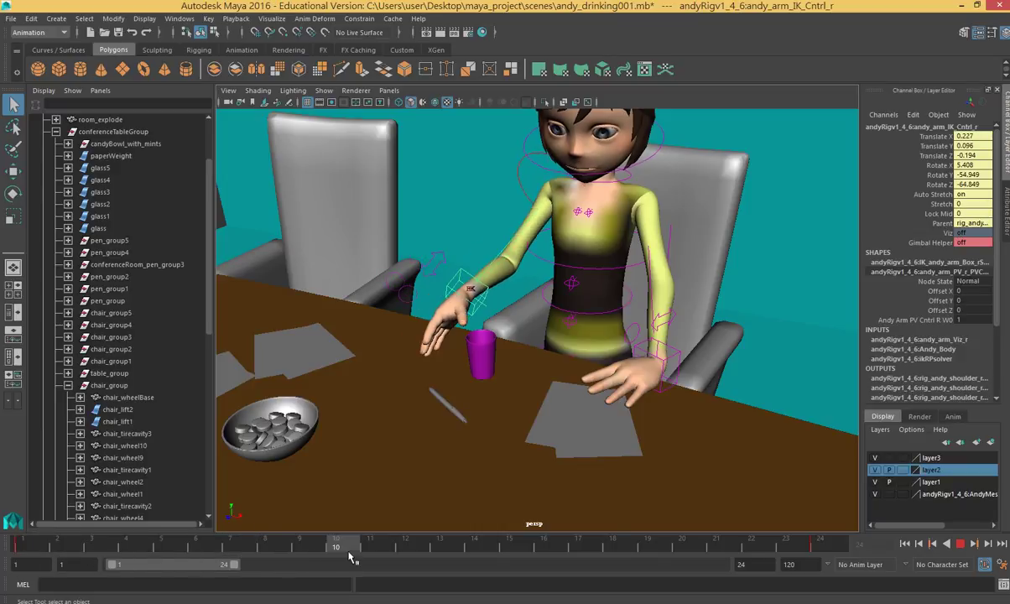
click(334, 545)
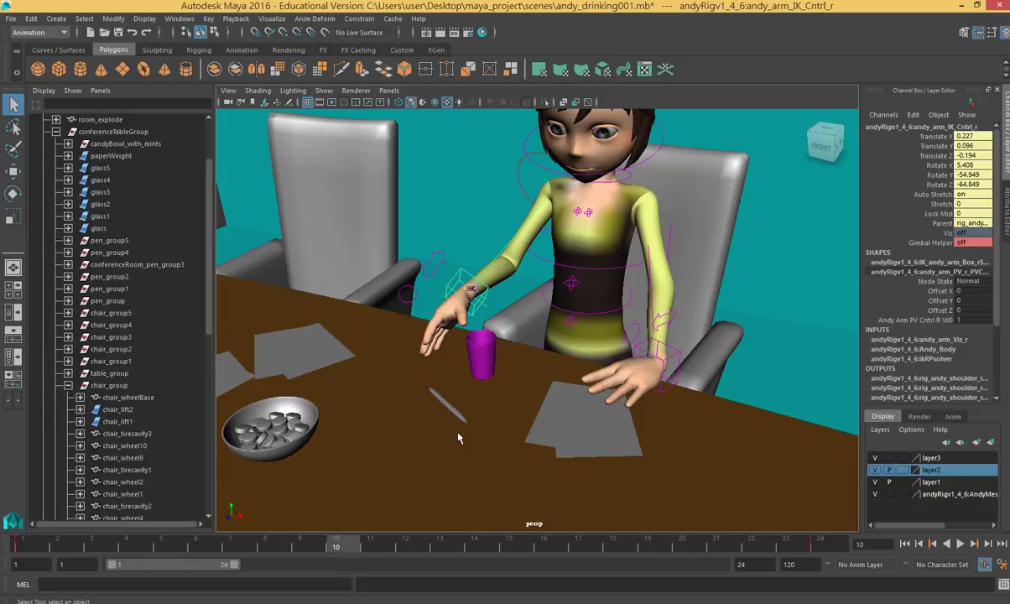
key(alt+v)
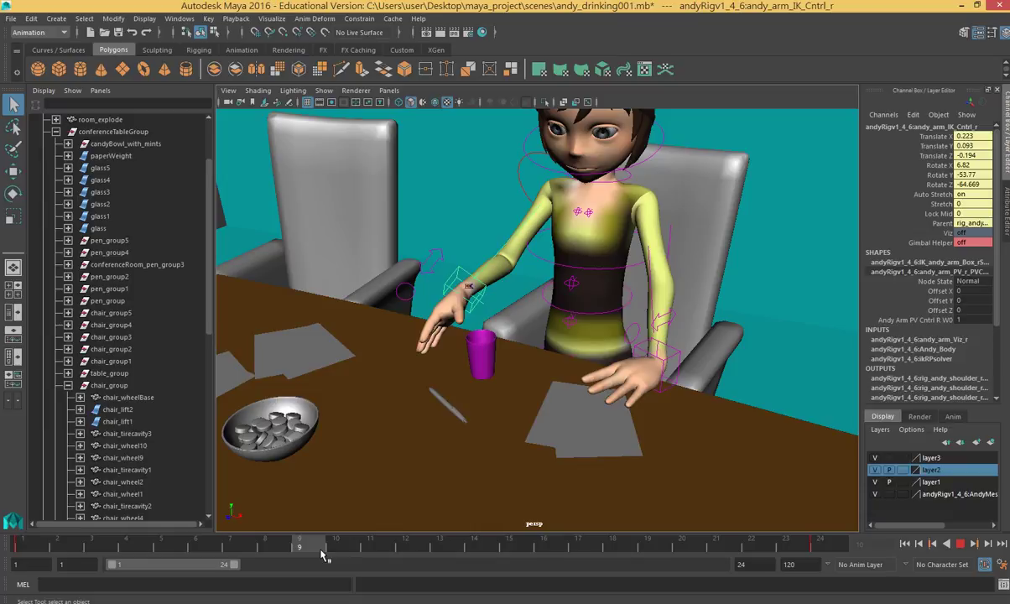
key(Escape)
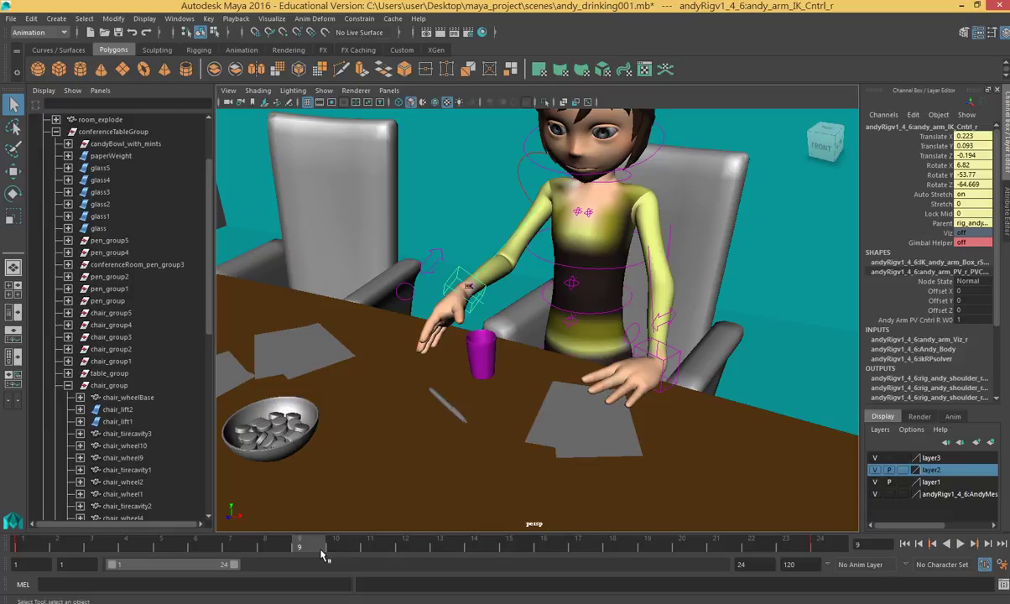
click(22, 547)
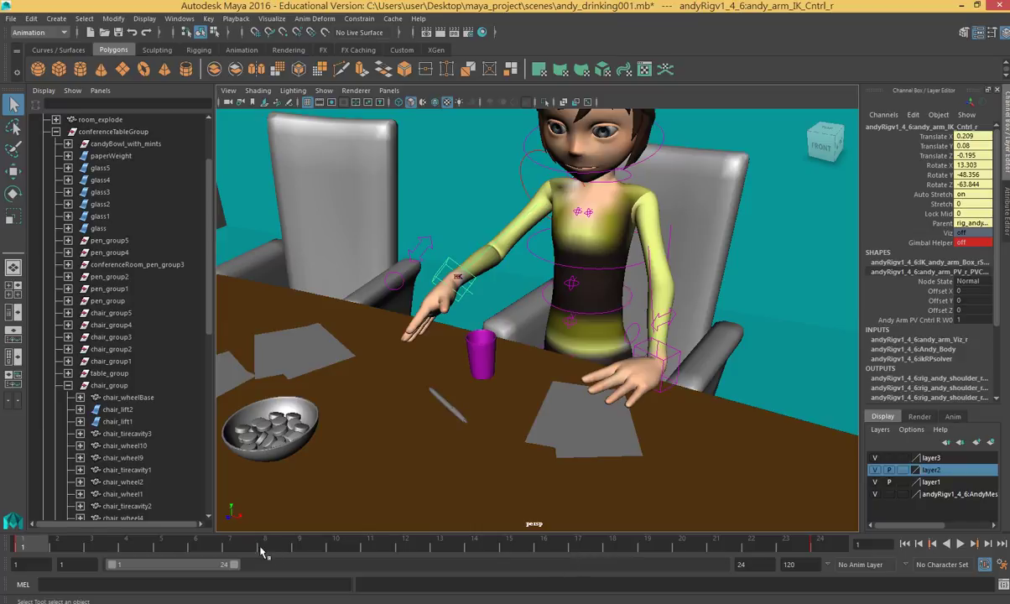
click(299, 546)
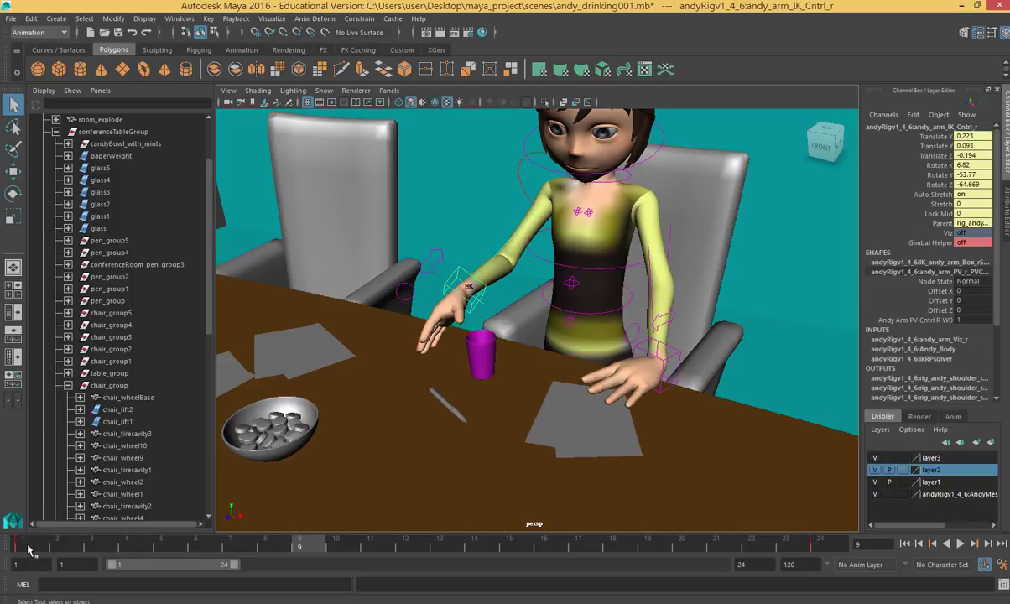
click(266, 546)
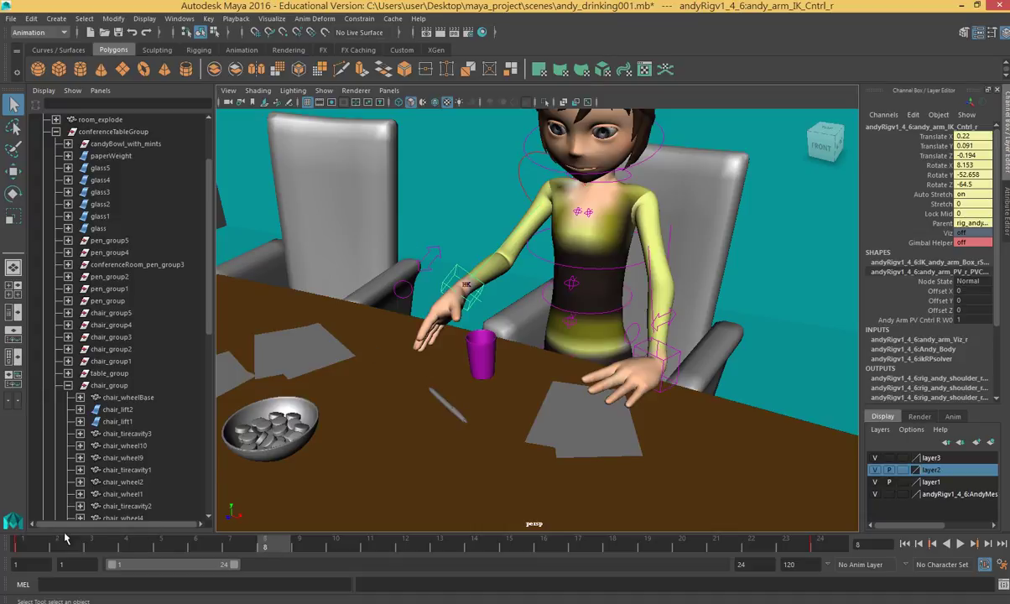
Copy the right arm IK control's key from frame 1 and paste it at frame 8.
click(23, 547)
right_click(23, 547)
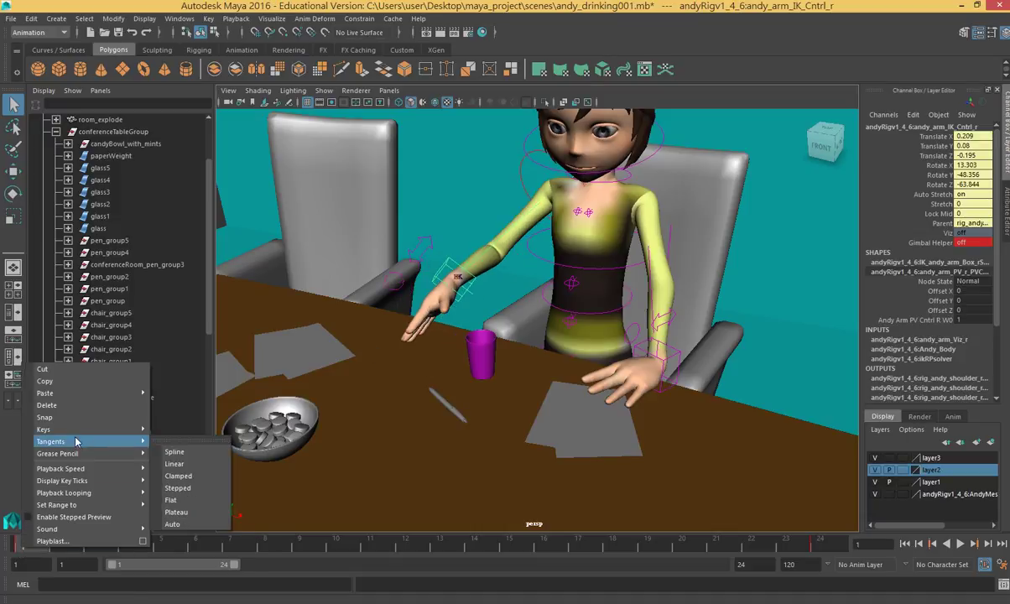
click(79, 385)
click(266, 547)
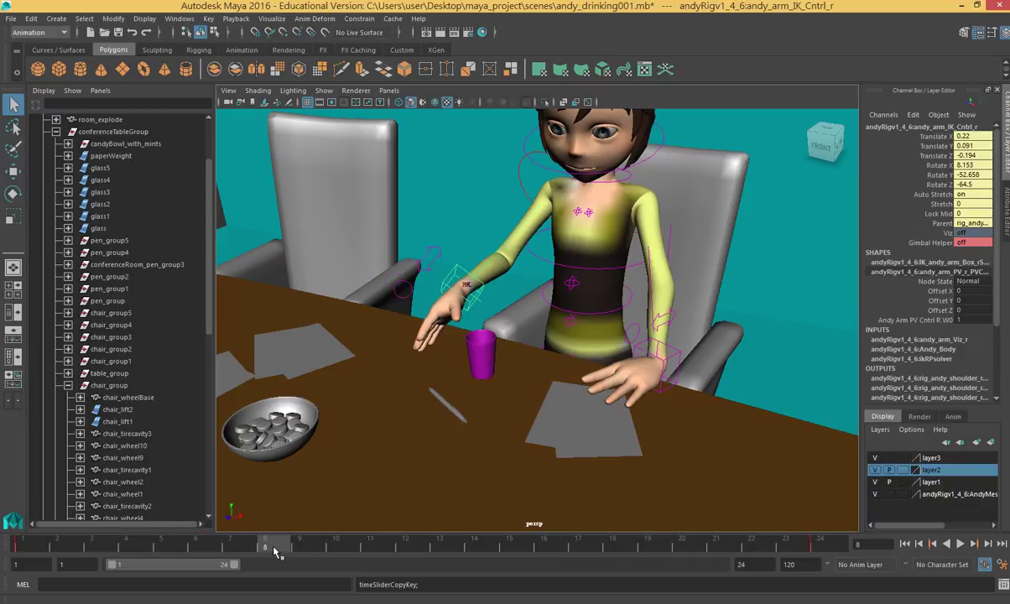
right_click(277, 550)
mouse_move(336, 393)
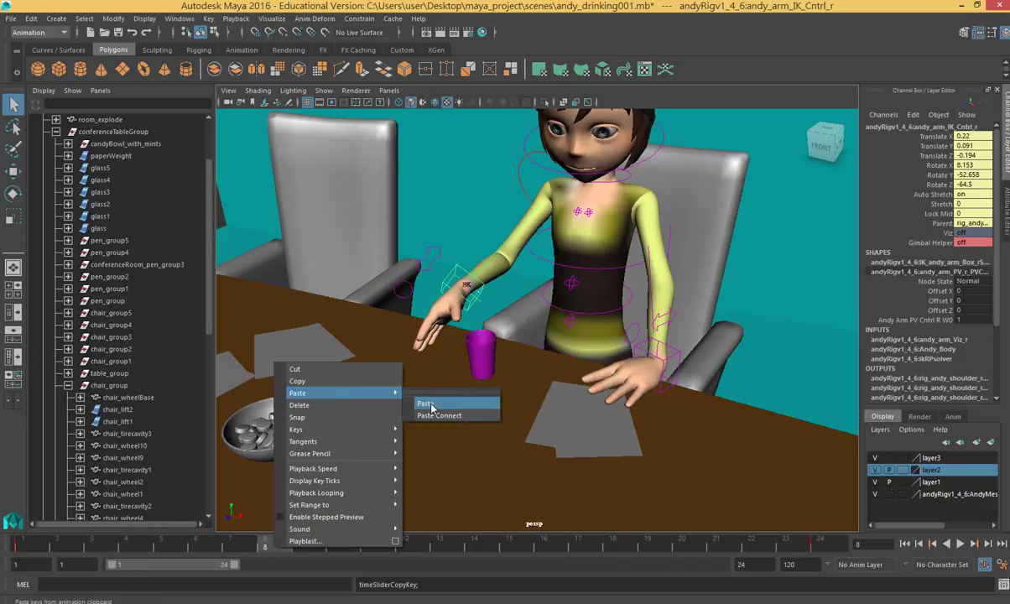
click(427, 405)
key(alt+v)
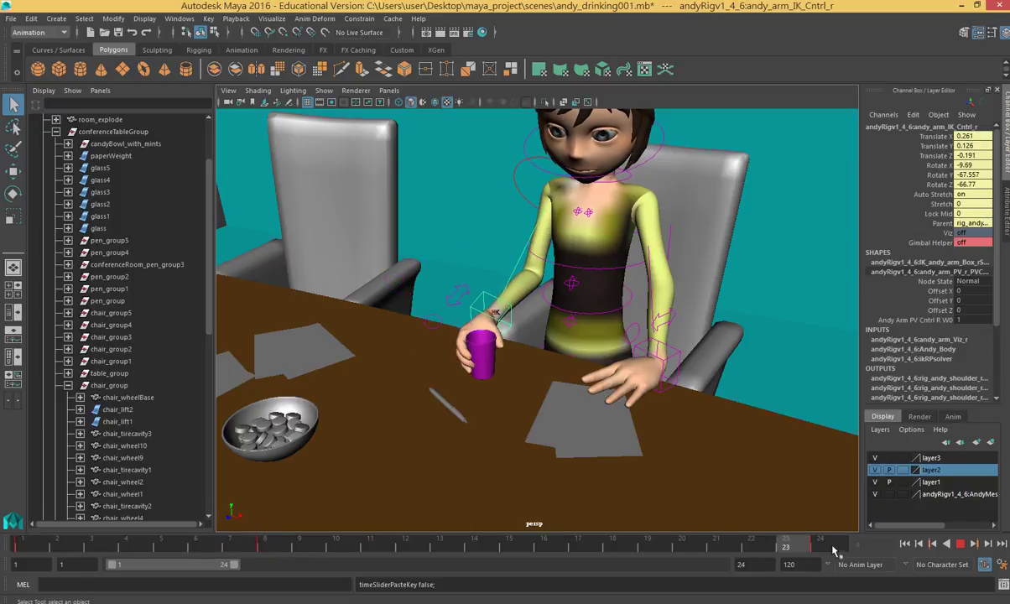
At frame 8, raise the right arm IK control to about X 0.233, Y 0.059, Z -0.188 and key it.
click(267, 547)
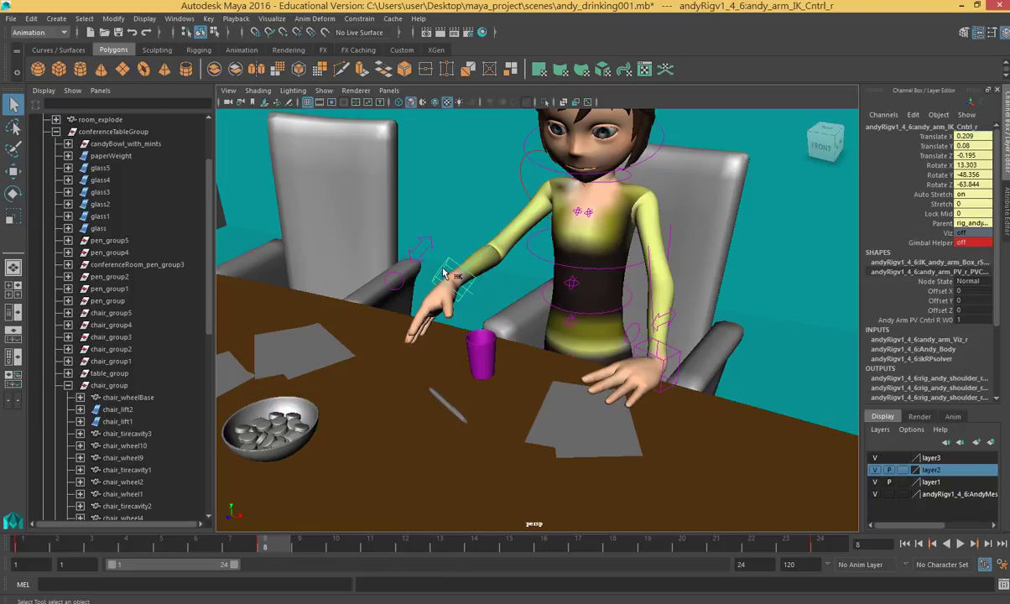
key(w)
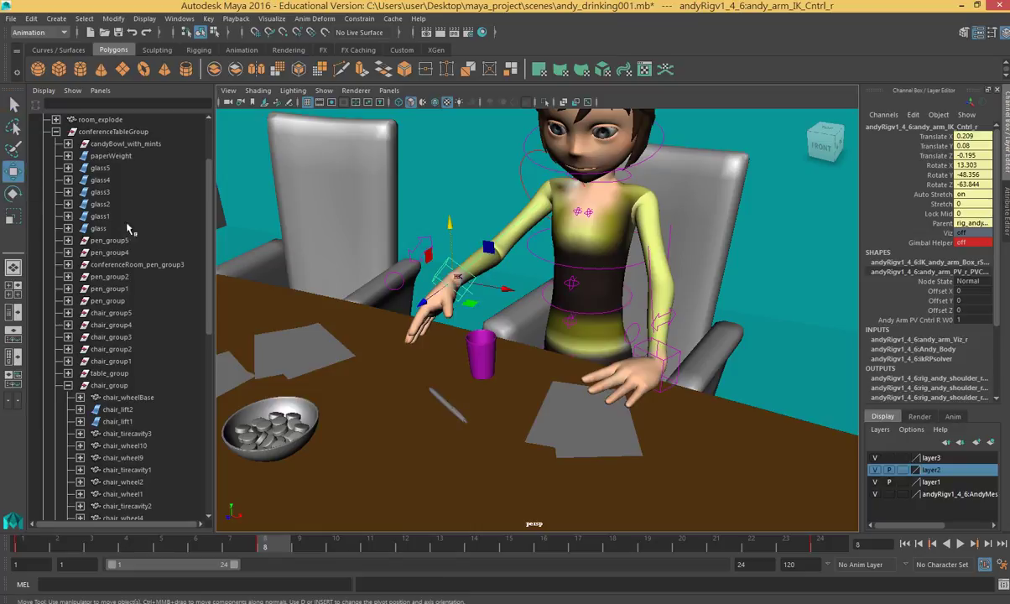
drag(459, 281, 474, 284)
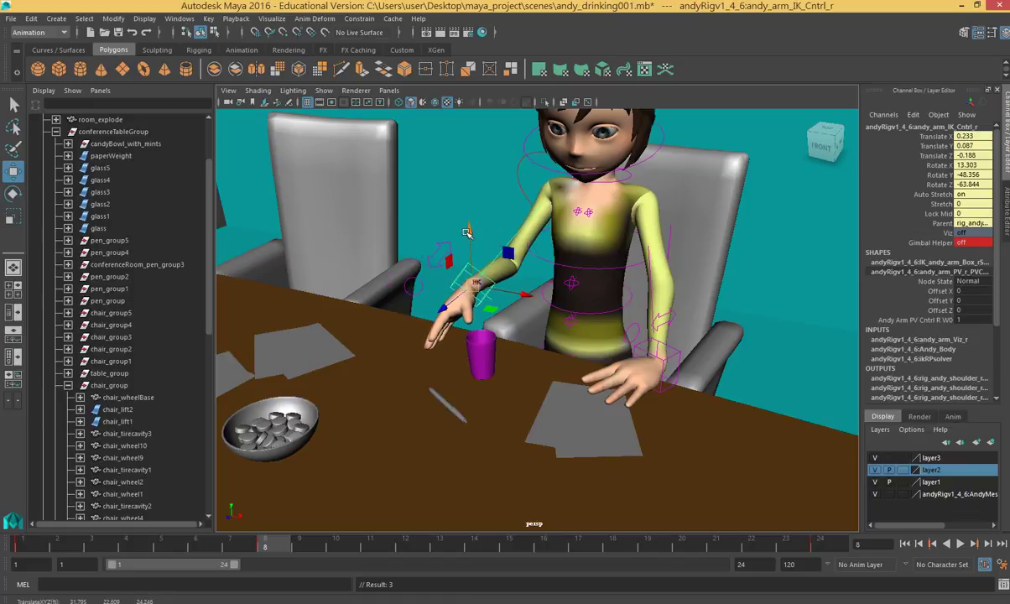
drag(467, 227, 471, 209)
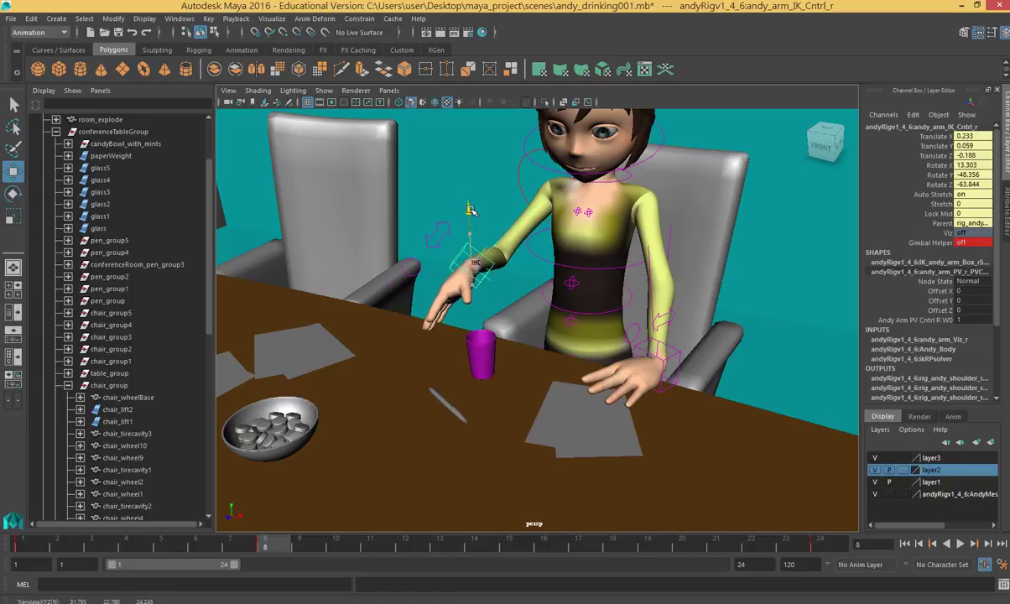
key(s)
key(alt+v)
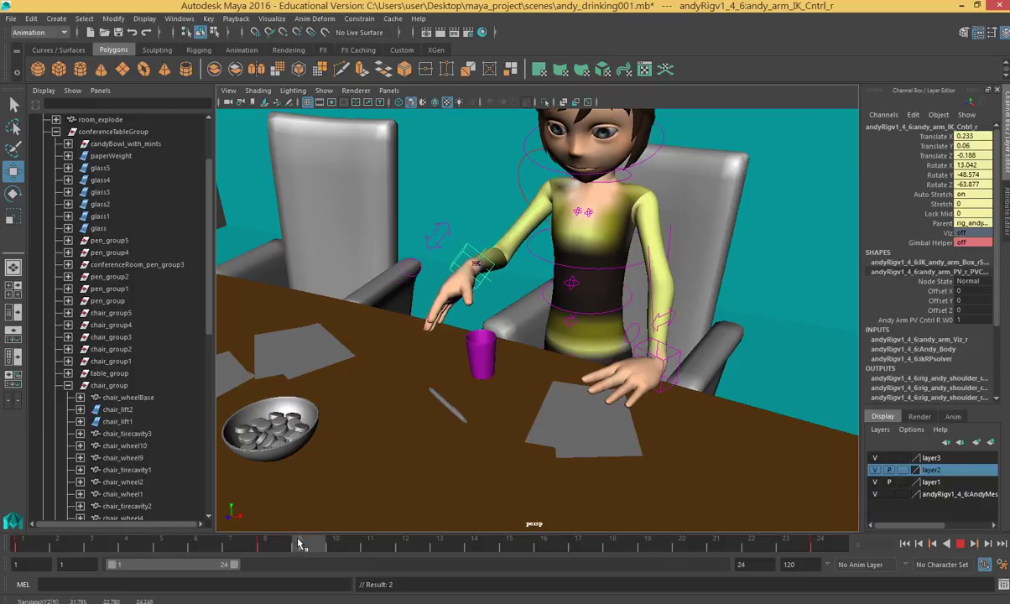
Rotate the right arm IK control at frame 8 to about X 37.566, Y -75.475, Z -90.494 and preview the motion.
click(265, 543)
key(e)
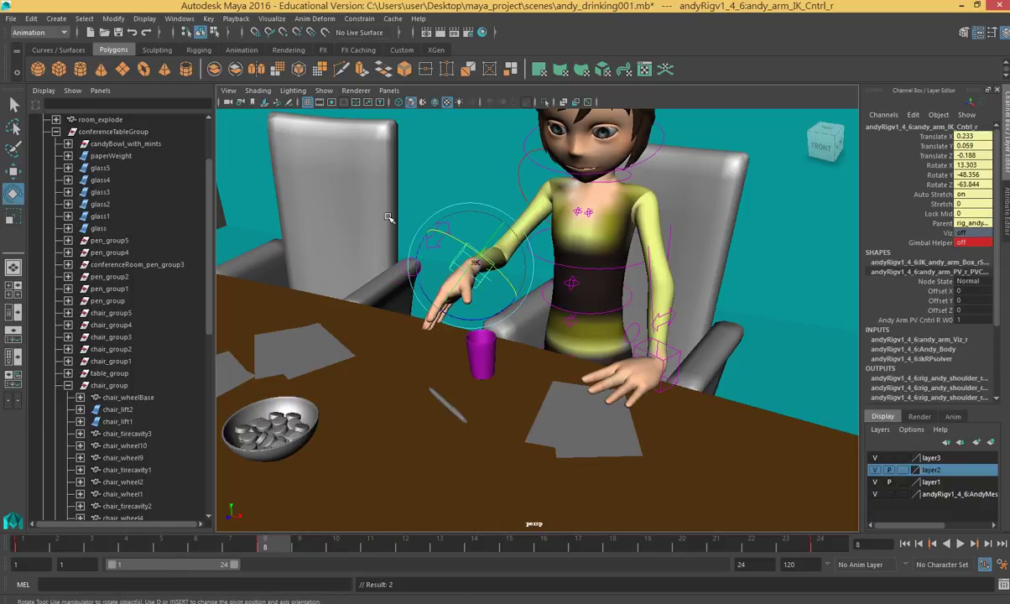
drag(425, 276, 468, 262)
key(alt+v)
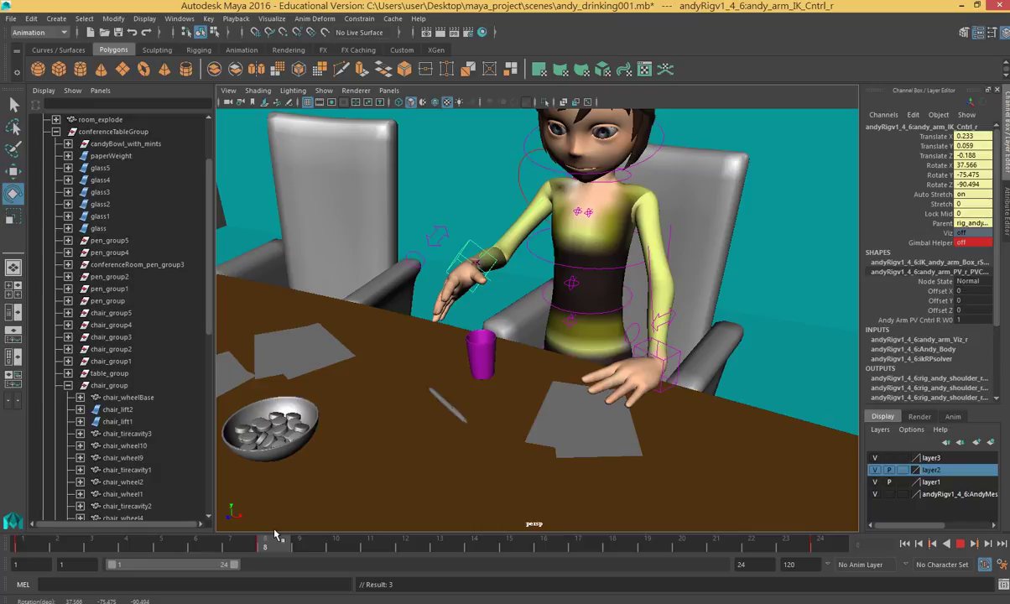
key(alt+v)
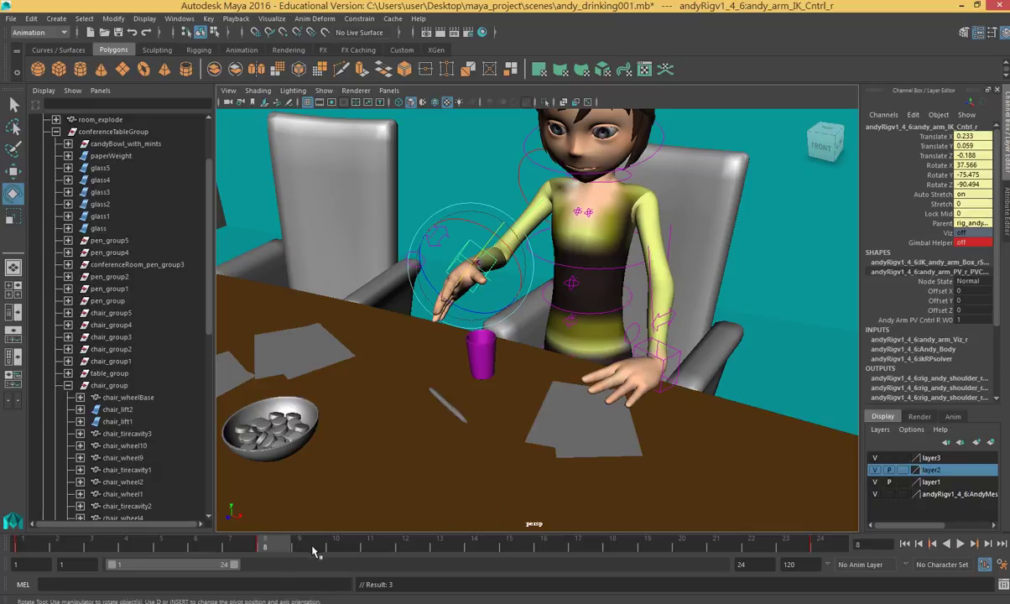
drag(283, 552, 537, 556)
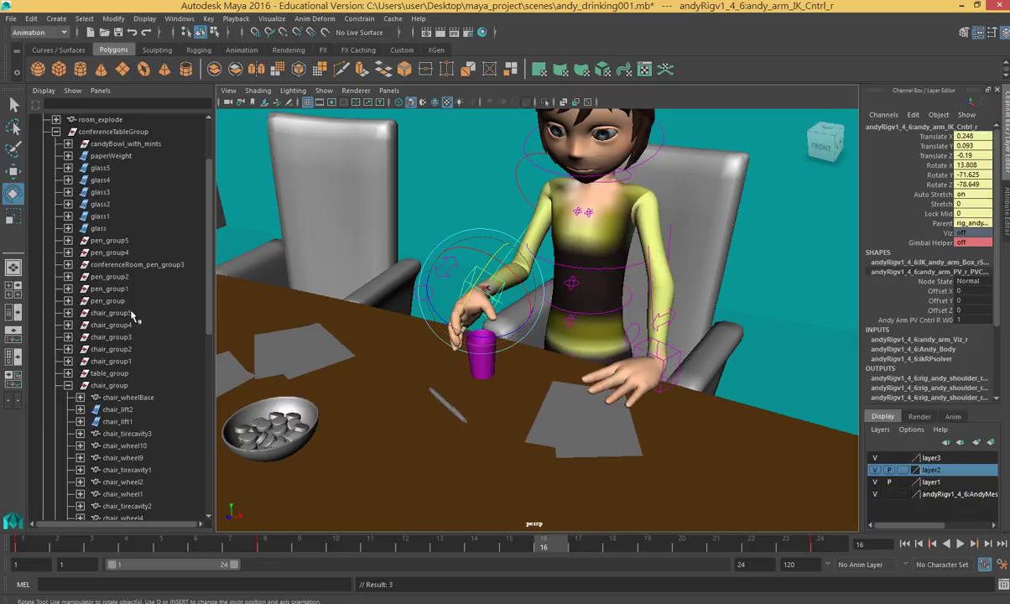
key(alt+v)
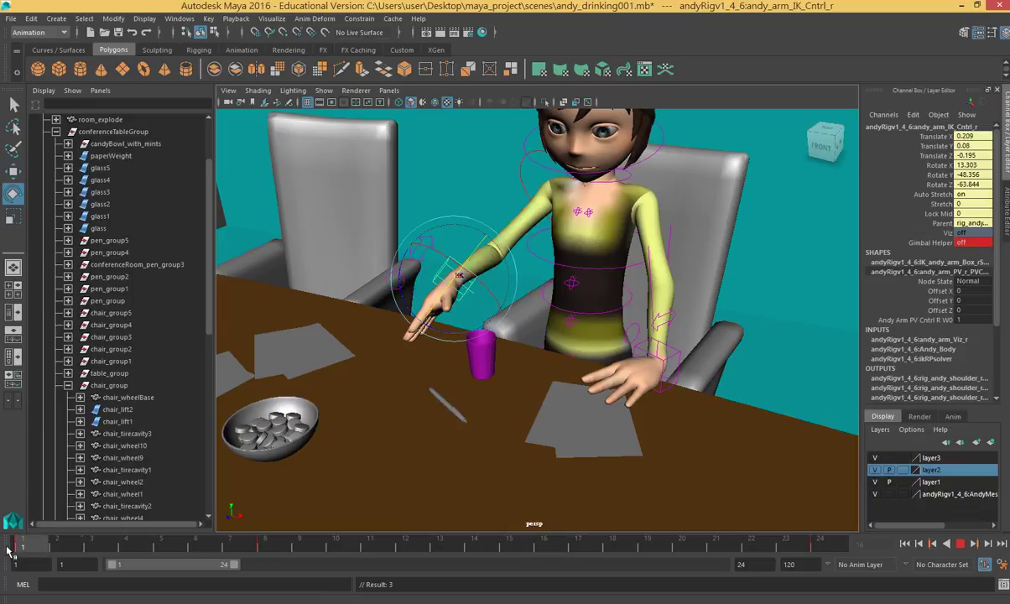
key(alt+v)
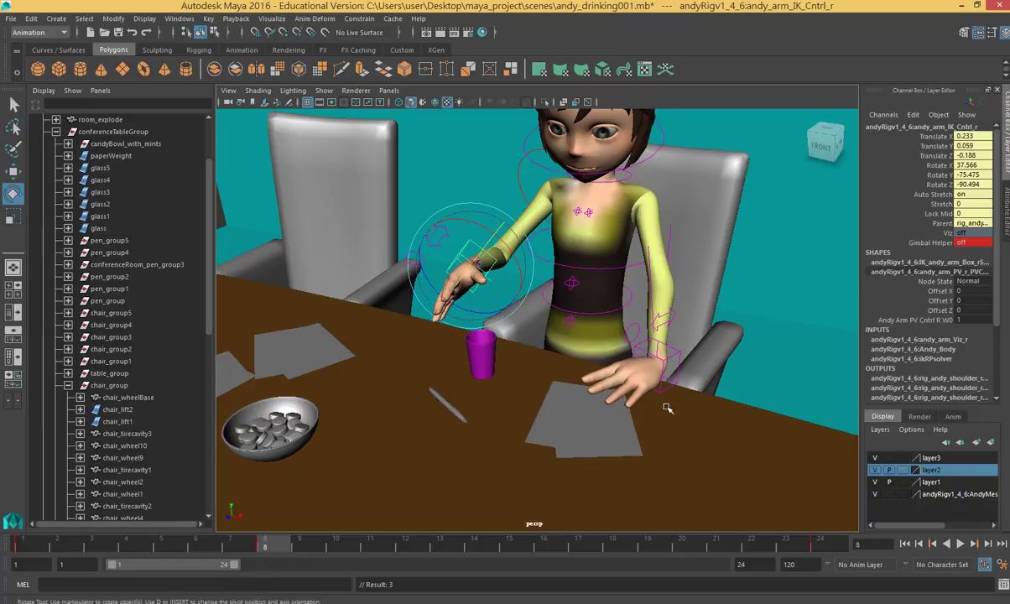
Shift the right arm IK control at frame 8 to about Translate Z -0.173 and scrub through to frame 16.
alt+drag(562, 428, 602, 446)
alt+middle_drag(643, 382, 668, 374)
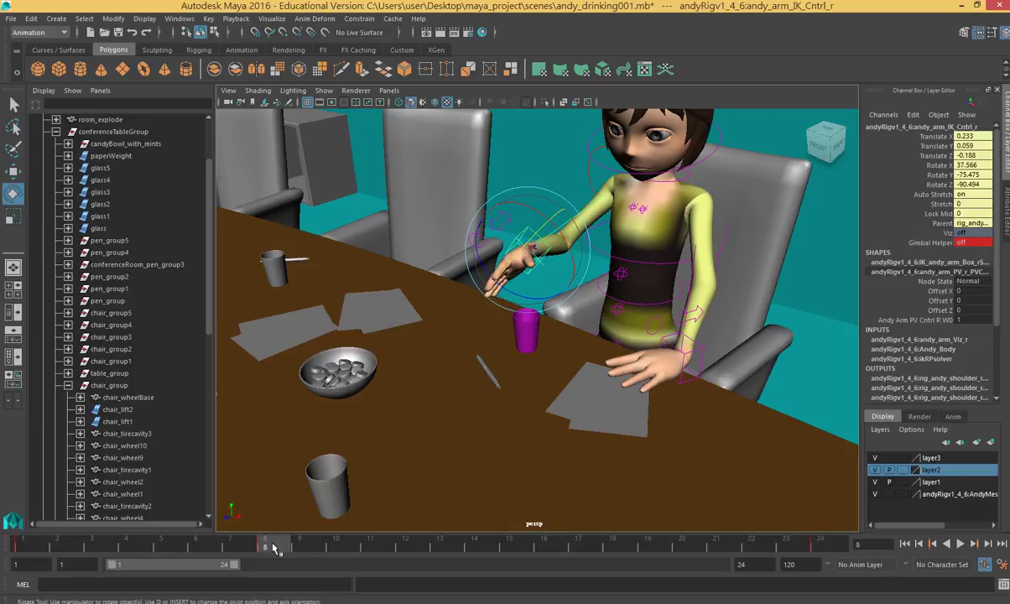
key(alt+v)
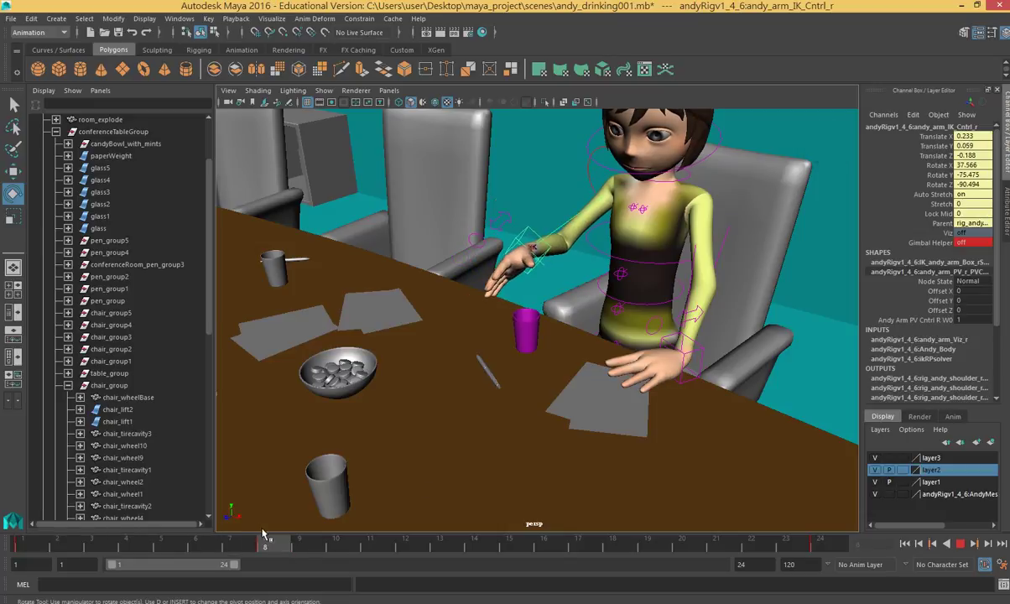
key(alt+v)
click(13, 172)
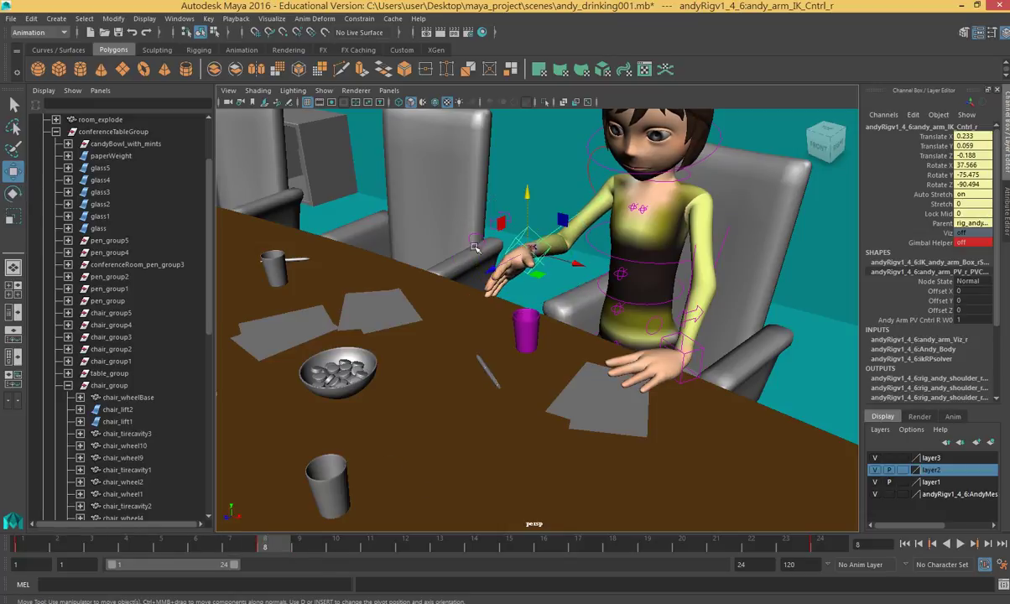
drag(502, 265, 508, 259)
drag(273, 548, 543, 550)
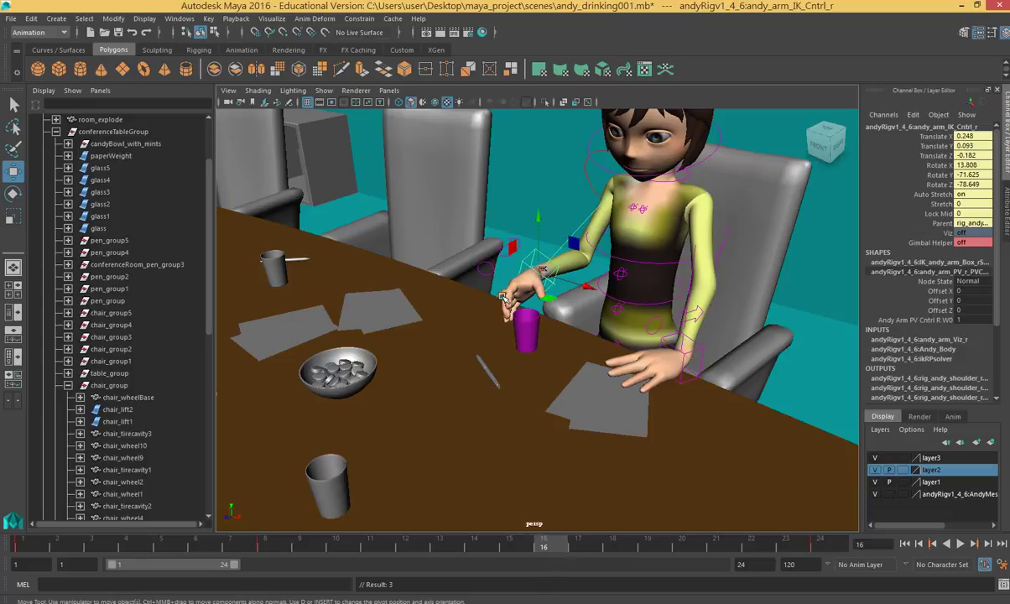
Copy the right arm IK control's key from frame 8 and paste it at frame 16.
click(266, 547)
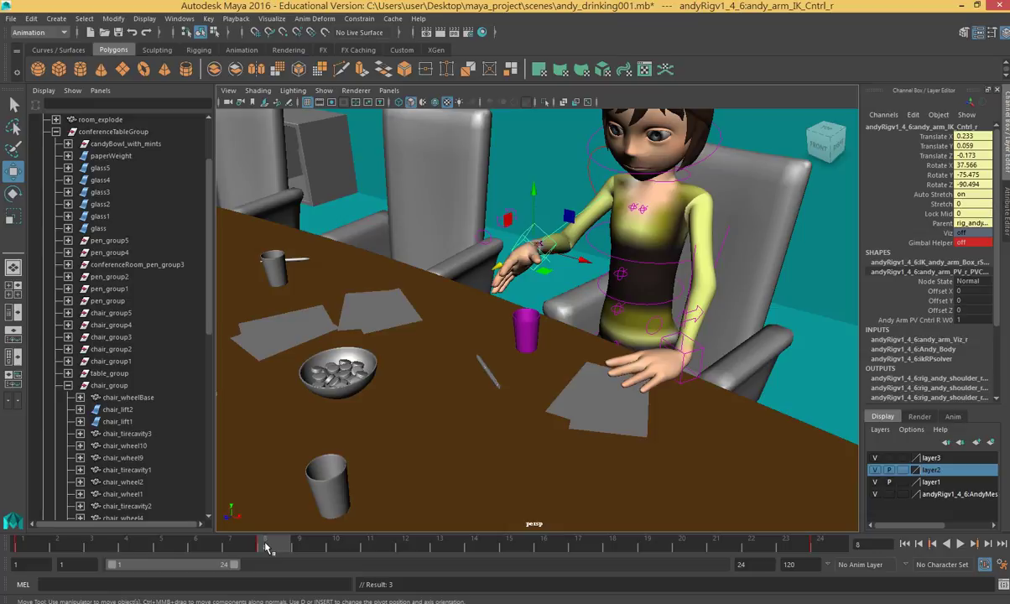
right_click(265, 547)
click(303, 379)
click(551, 547)
right_click(551, 547)
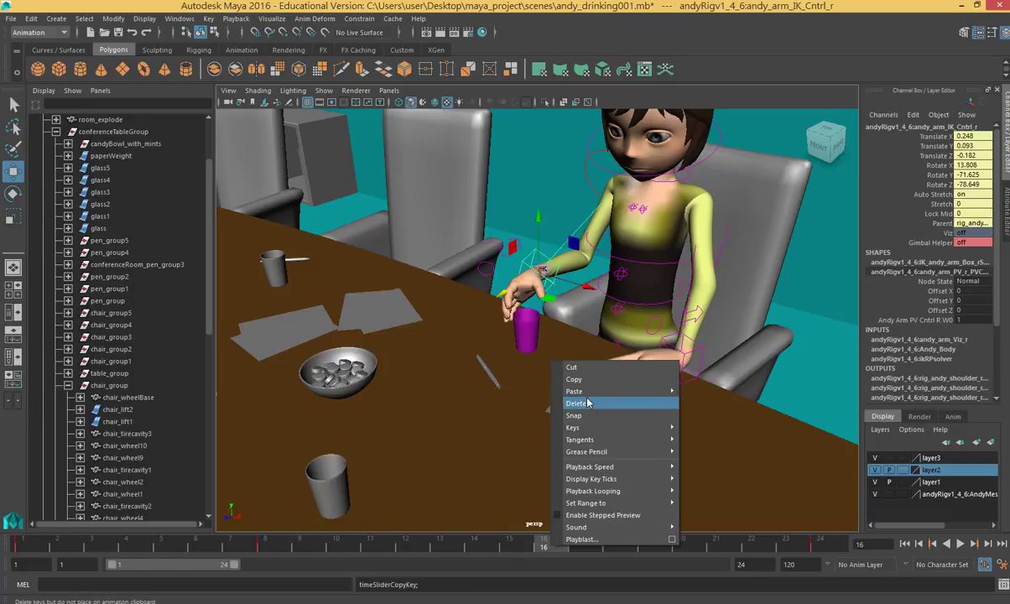
mouse_move(607, 394)
click(702, 401)
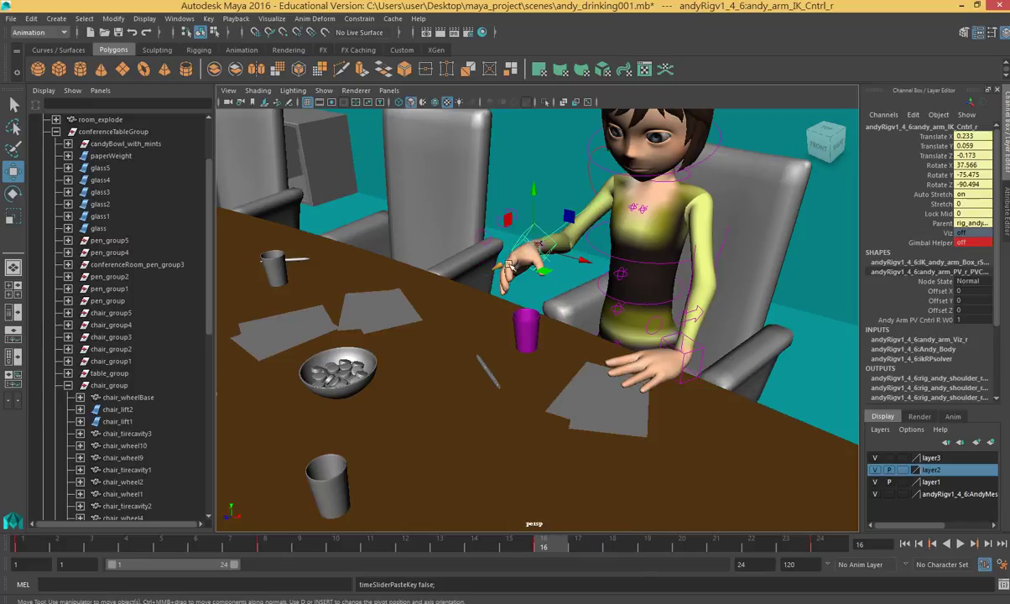
Move the right arm IK control at frame 16 outward and up to about Translate Y 0.032, Z -0.247.
drag(503, 265, 466, 282)
drag(501, 207, 511, 191)
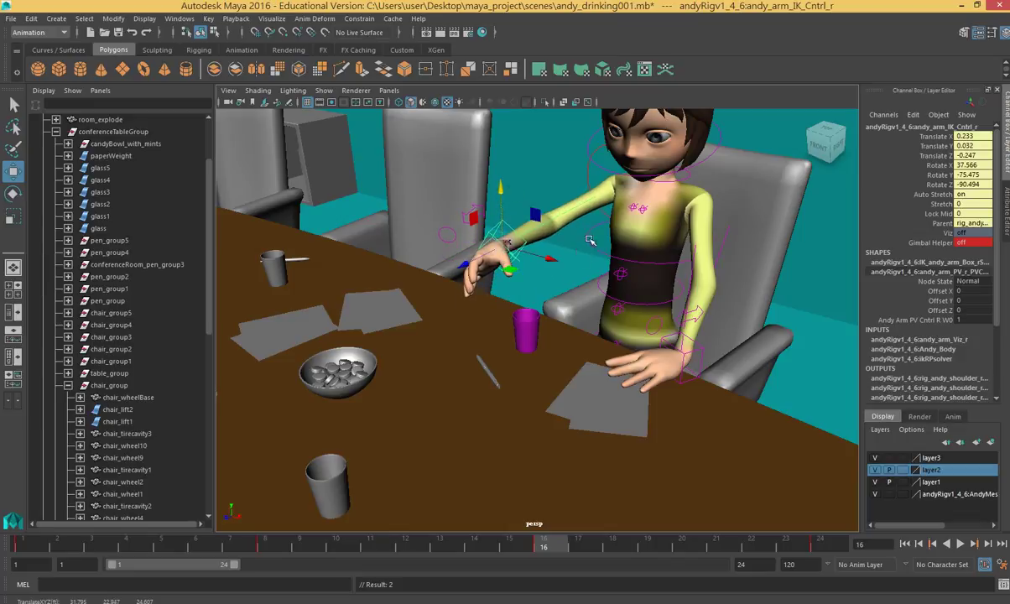
mouse_move(501, 266)
alt+mouse_down()
mouse_move(541, 288)
mouse_move(503, 272)
alt+mouse_up()
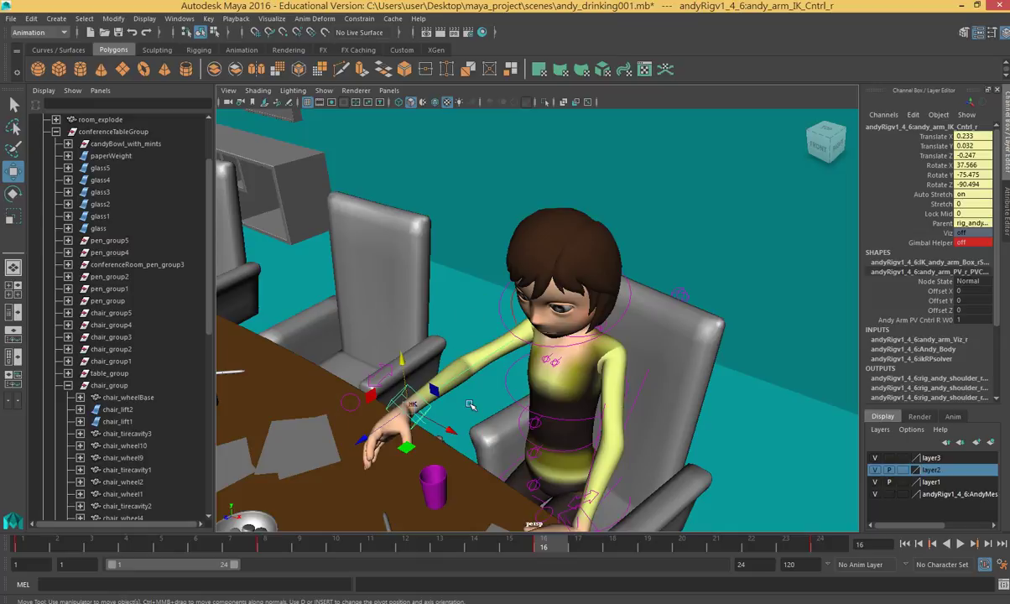
Rotate the right arm IK control at frame 16 to about X 115.498, Y -80.247, Z -169.647 and scrub between frames 8 and 16.
key(f)
scroll(473, 401, down, 10)
key(r)
key(e)
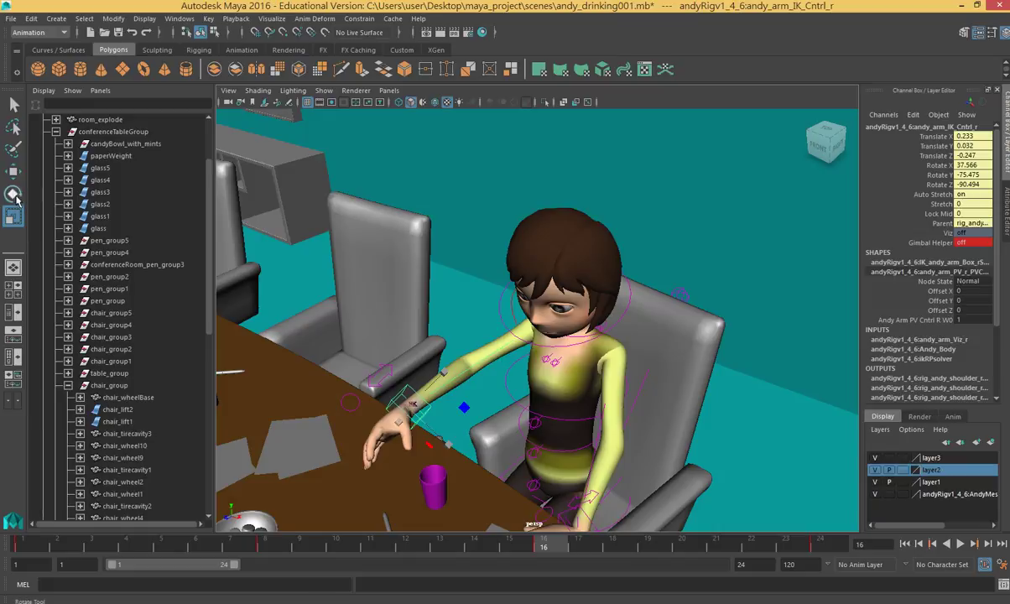
drag(407, 411, 425, 399)
alt+middle_drag(555, 408, 572, 384)
alt+middle_drag(551, 518, 572, 386)
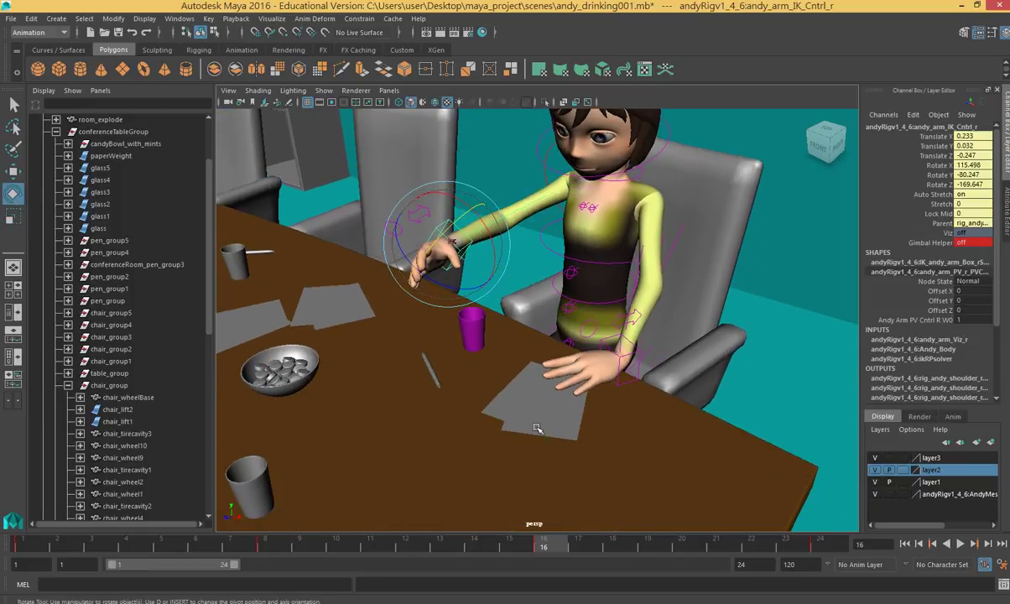
mouse_move(521, 543)
mouse_down()
mouse_move(14, 545)
mouse_move(217, 562)
mouse_up()
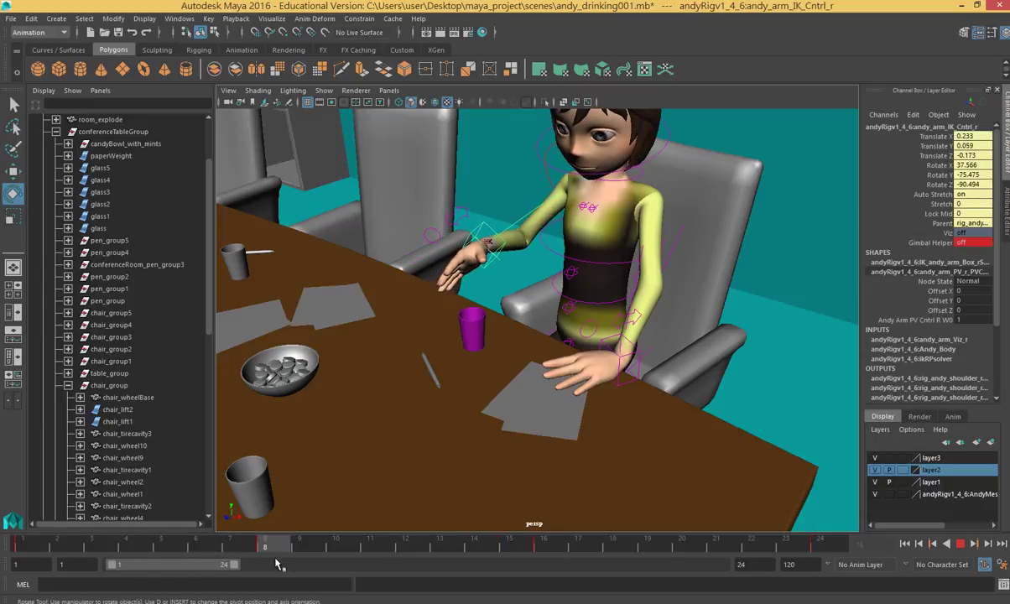
click(542, 546)
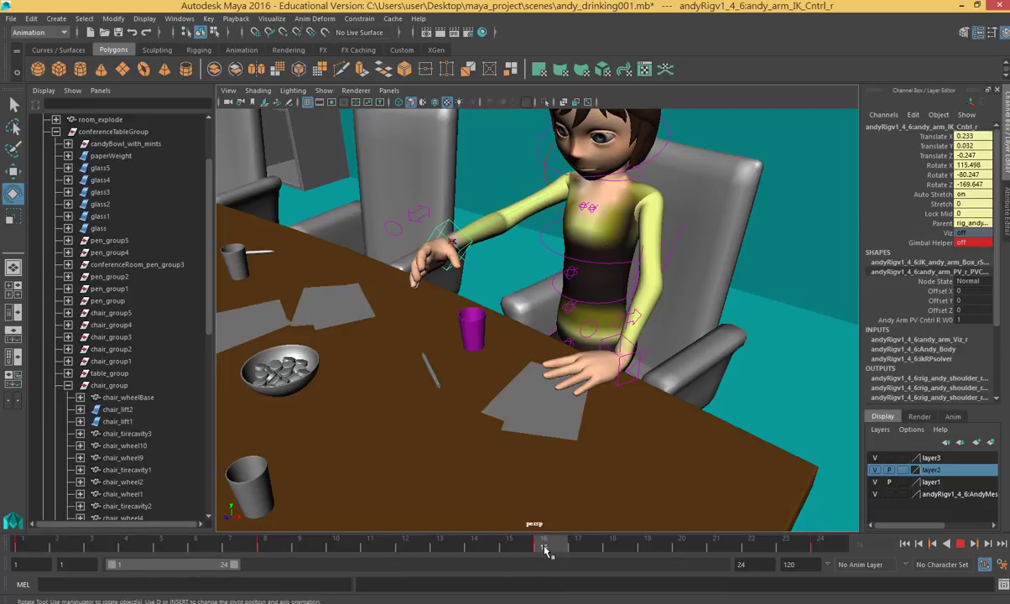
Select the right arm's pole vector control behind Andy's chair and examine the reaching pose at frame 16 from a higher angle.
alt+middle_drag(503, 242, 562, 253)
alt+drag(562, 253, 483, 275)
click(325, 328)
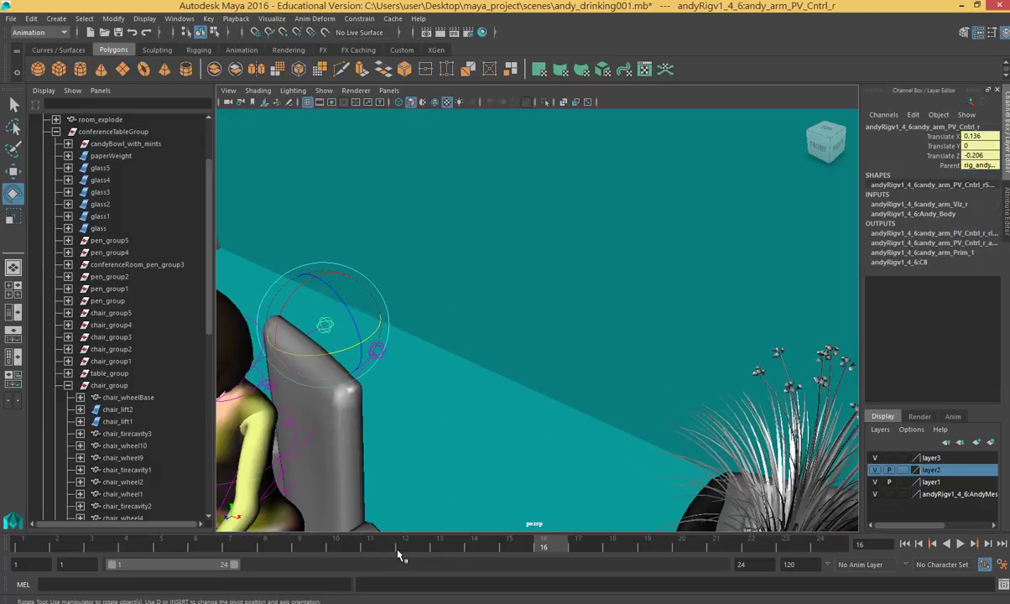
scroll(478, 438, down, 5)
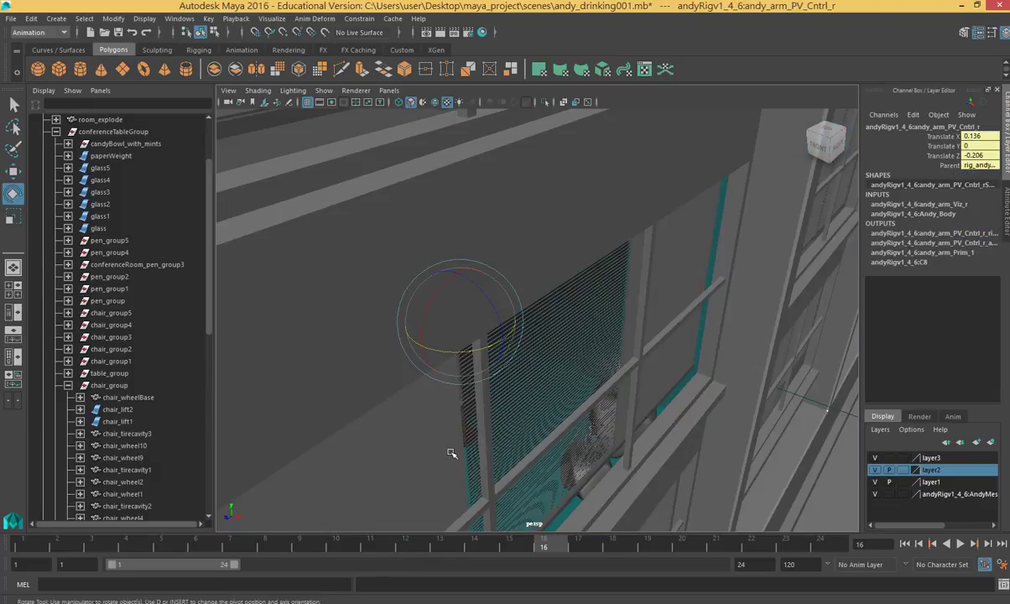
alt+drag(451, 453, 464, 450)
scroll(467, 450, up, 5)
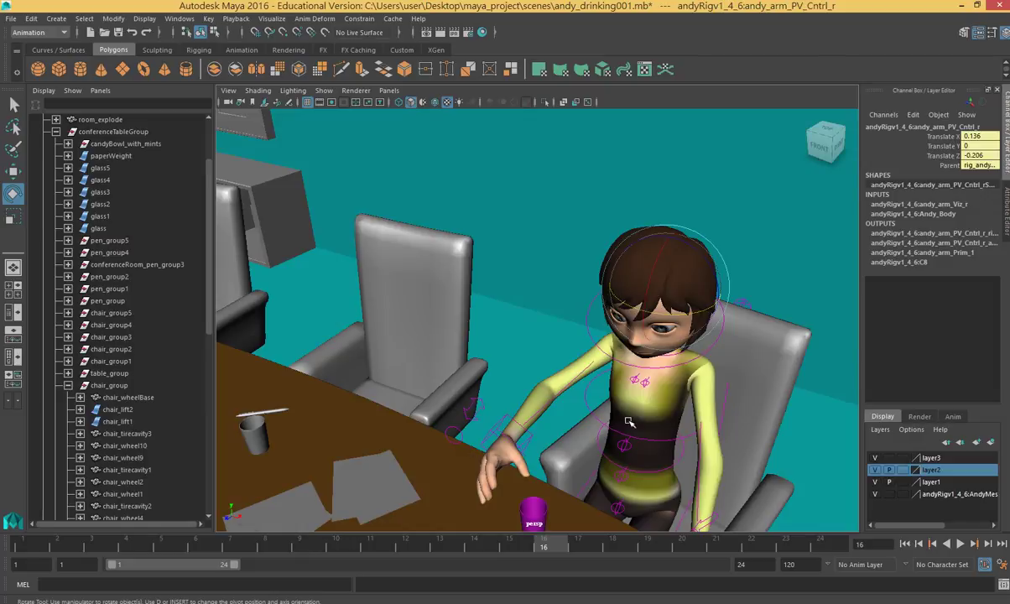
Toggle the display layers to see what each holds, leaving only layer2 visible and layer3, layer1 and the Andy mesh layer hidden.
click(876, 494)
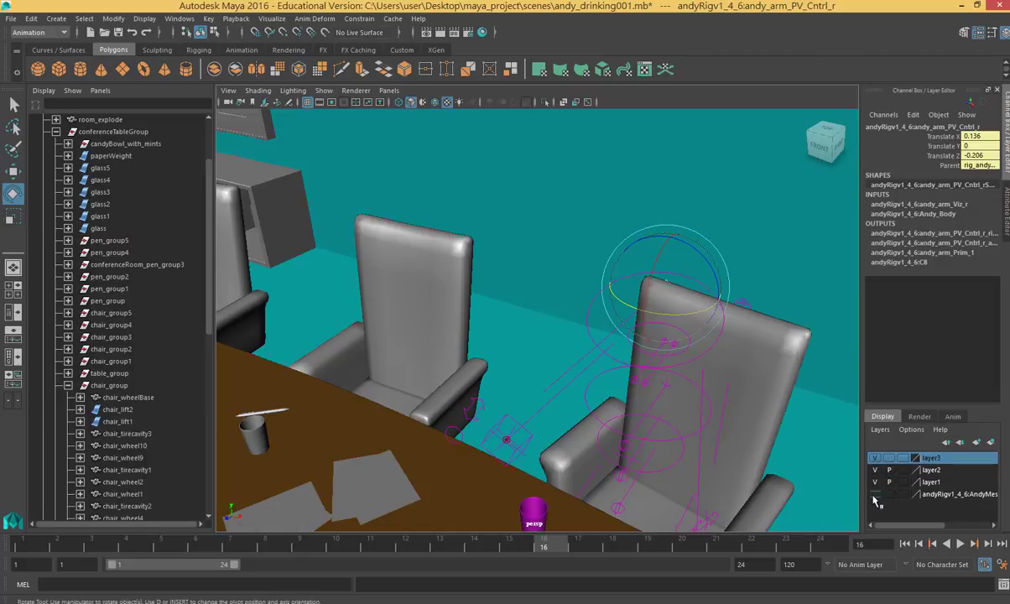
click(875, 459)
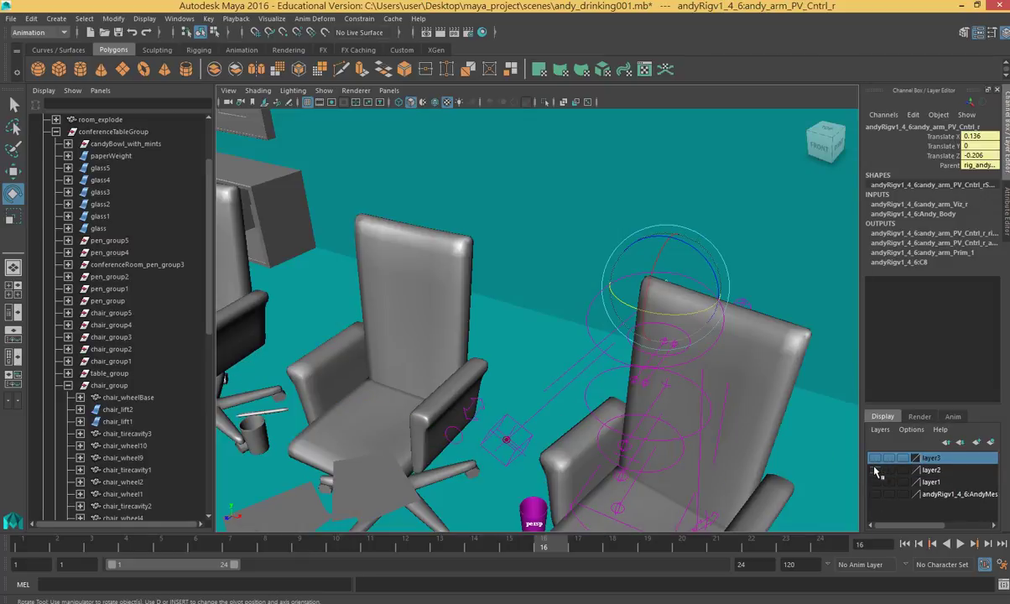
click(875, 460)
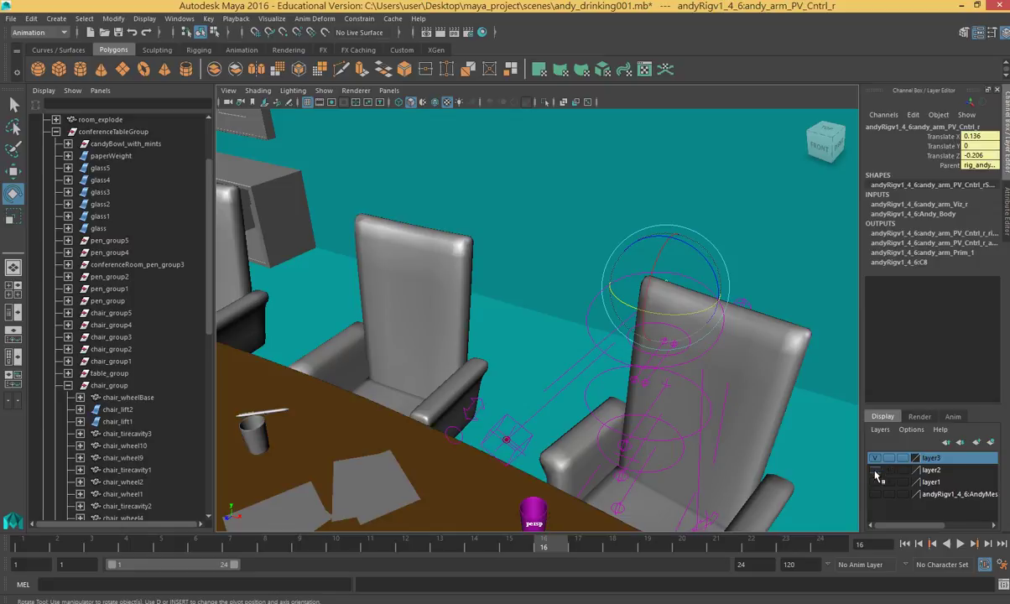
click(876, 462)
click(879, 470)
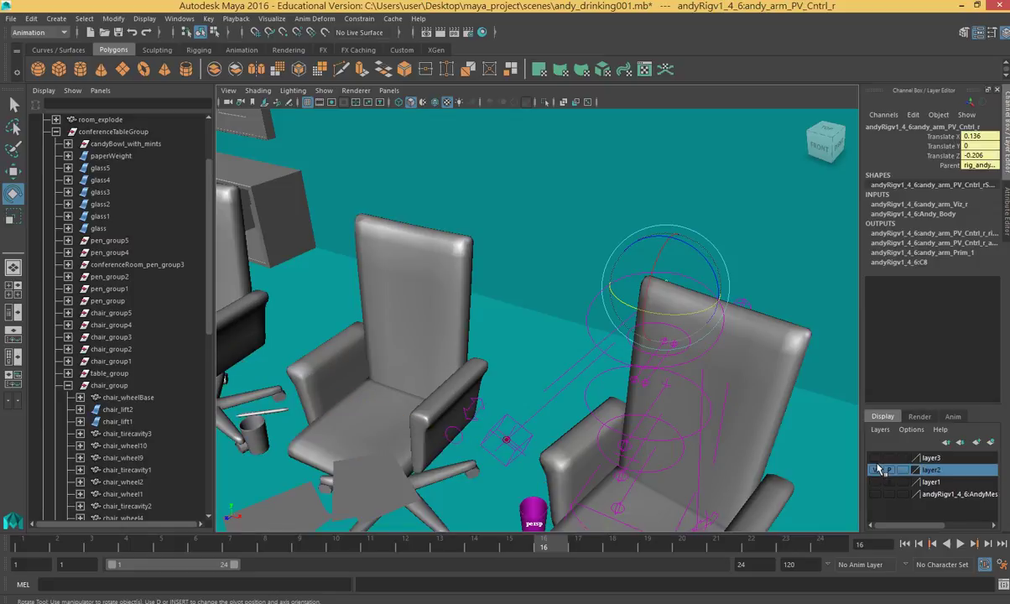
click(875, 458)
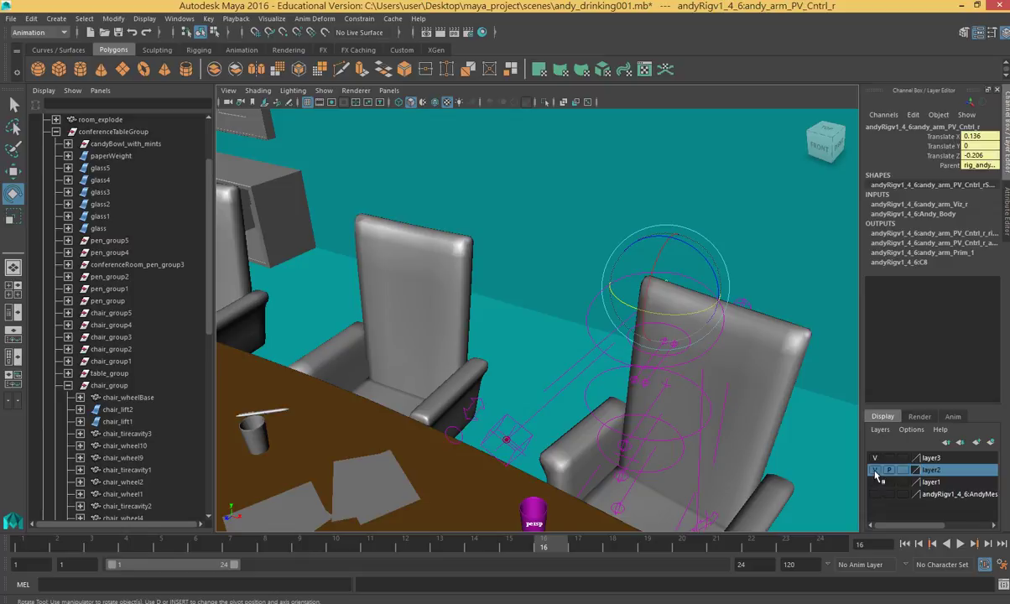
click(876, 460)
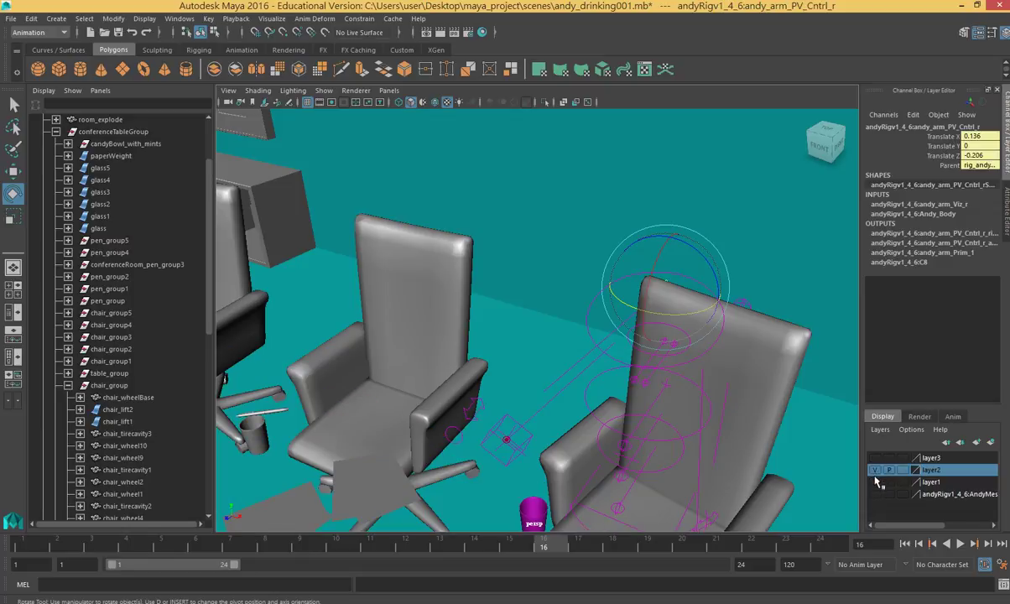
Hide layer2 and show the Andy mesh layer and layer3 for an unobstructed view of Andy at the table.
click(812, 456)
scroll(812, 456, down, 8)
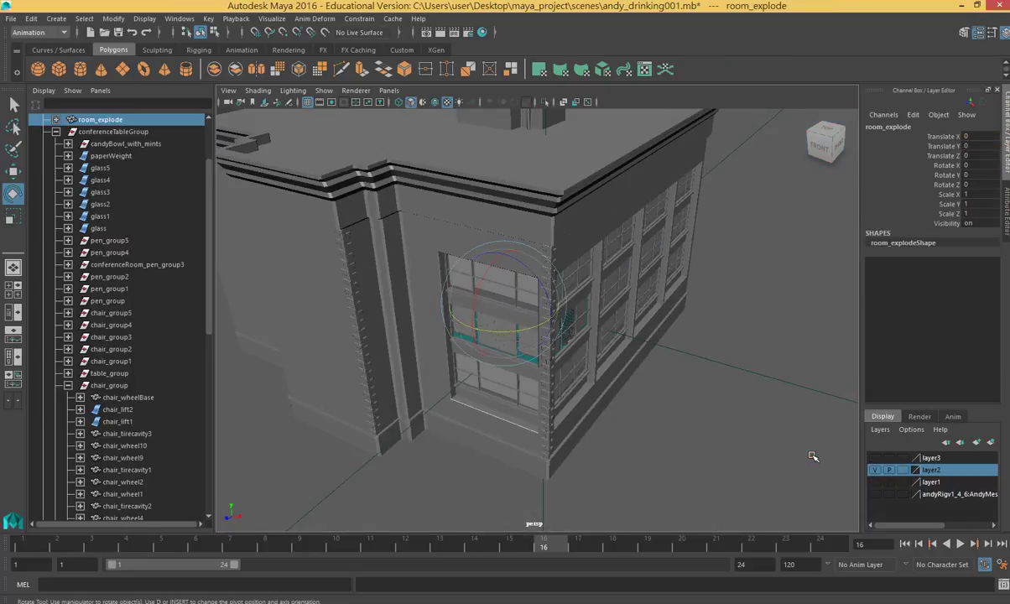
scroll(812, 457, up, 10)
scroll(812, 456, up, 8)
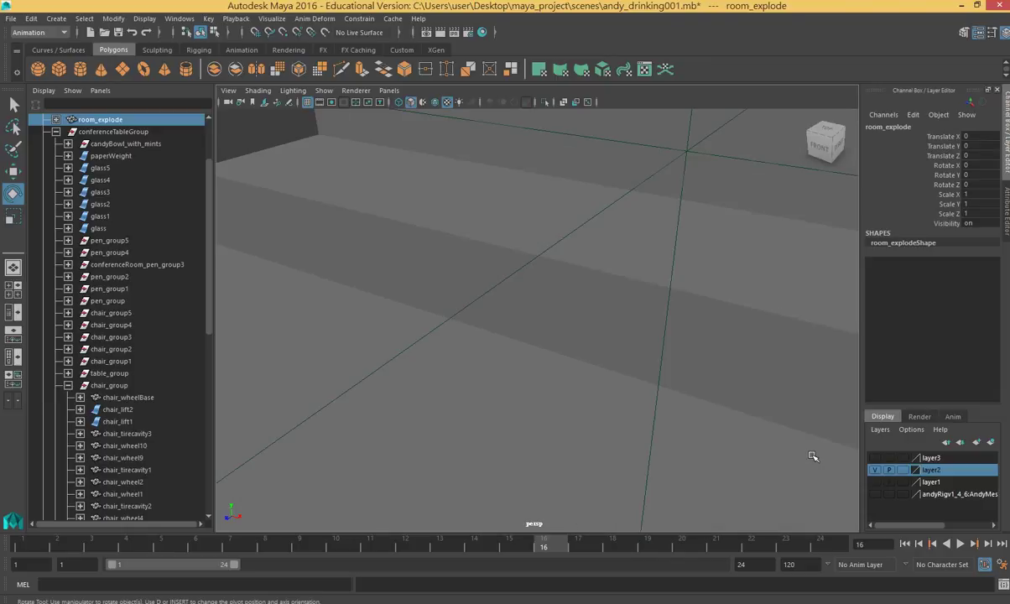
click(874, 472)
click(875, 495)
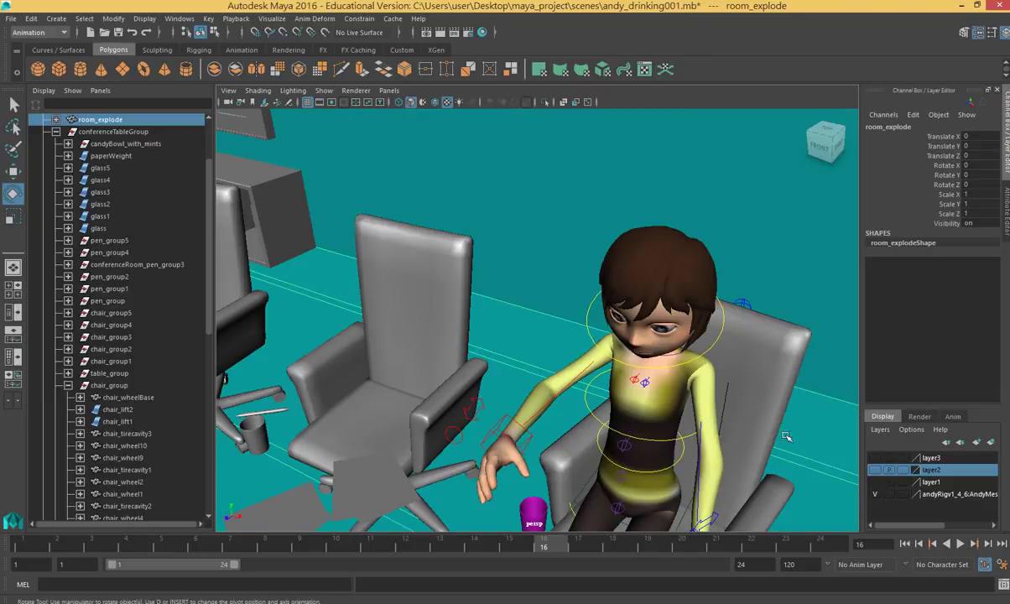
key(f)
scroll(658, 394, up, 5)
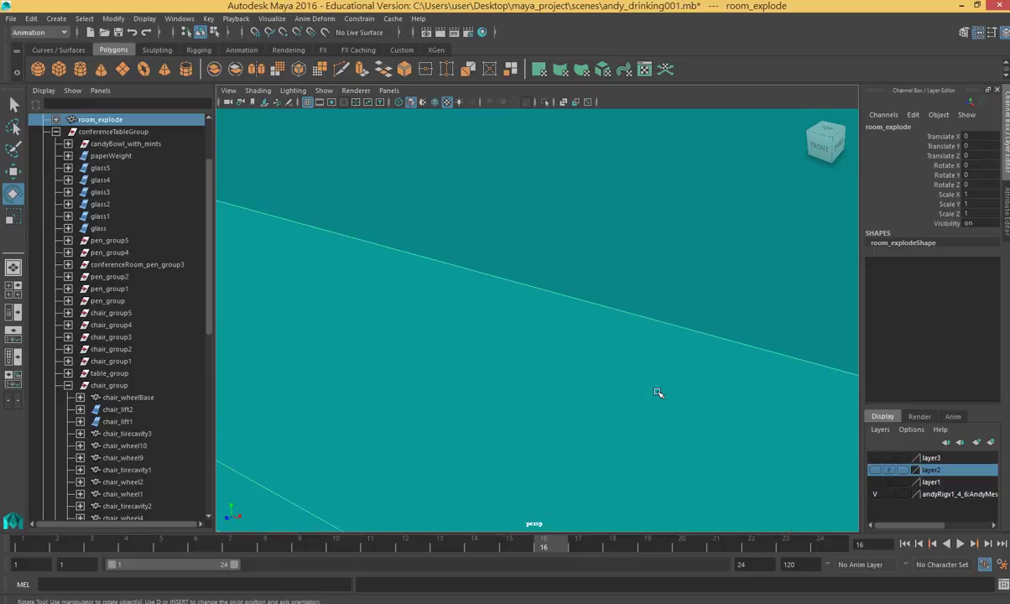
scroll(658, 394, up, 3)
mouse_move(658, 393)
alt+mouse_down()
mouse_move(662, 383)
mouse_move(653, 388)
alt+mouse_up()
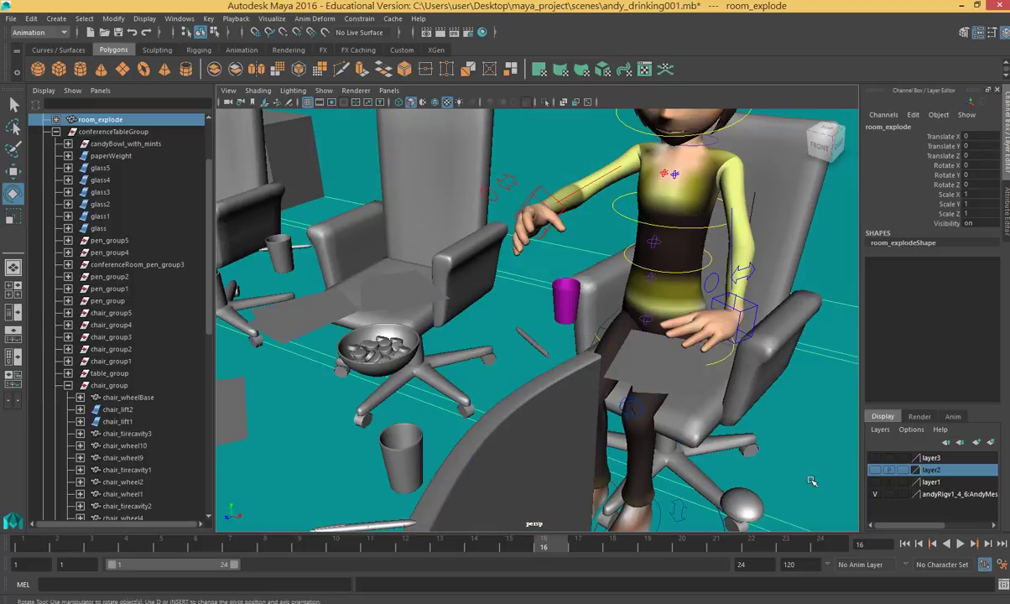
click(875, 458)
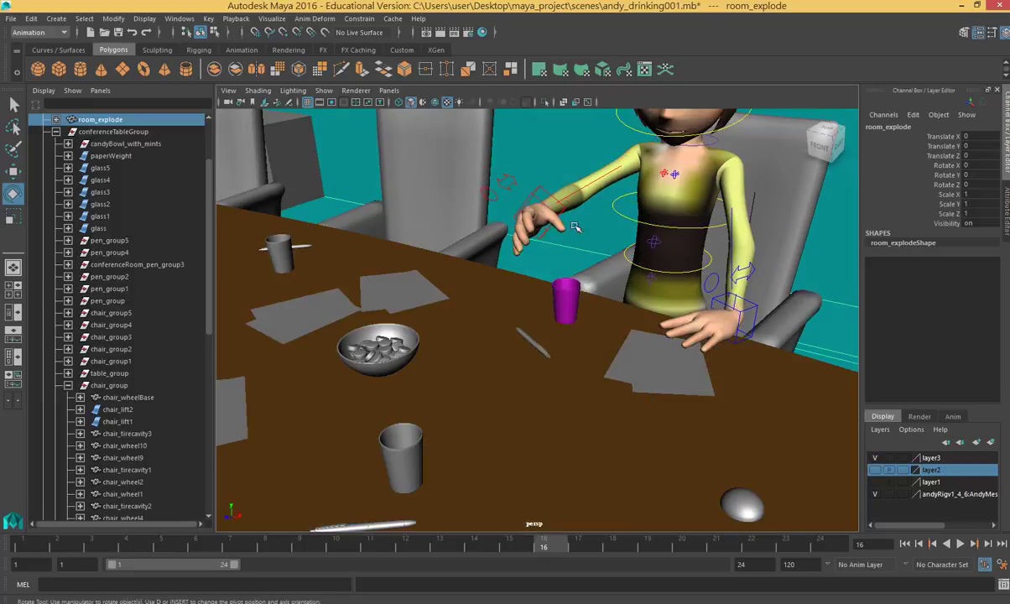
Raise the right arm IK control slightly at frame 16 to about Translate Y 0.026.
click(505, 184)
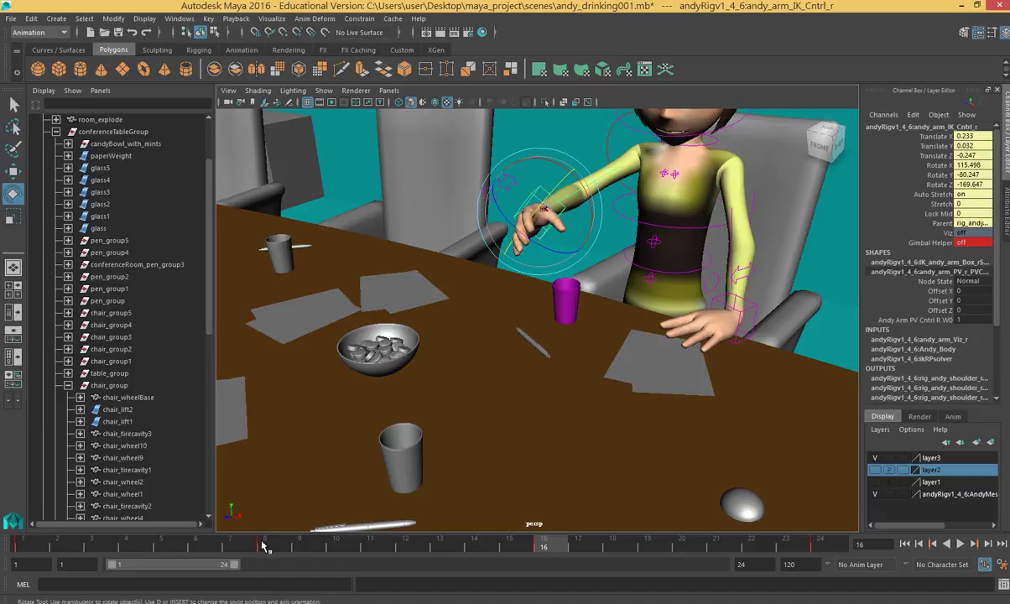
key(alt+v)
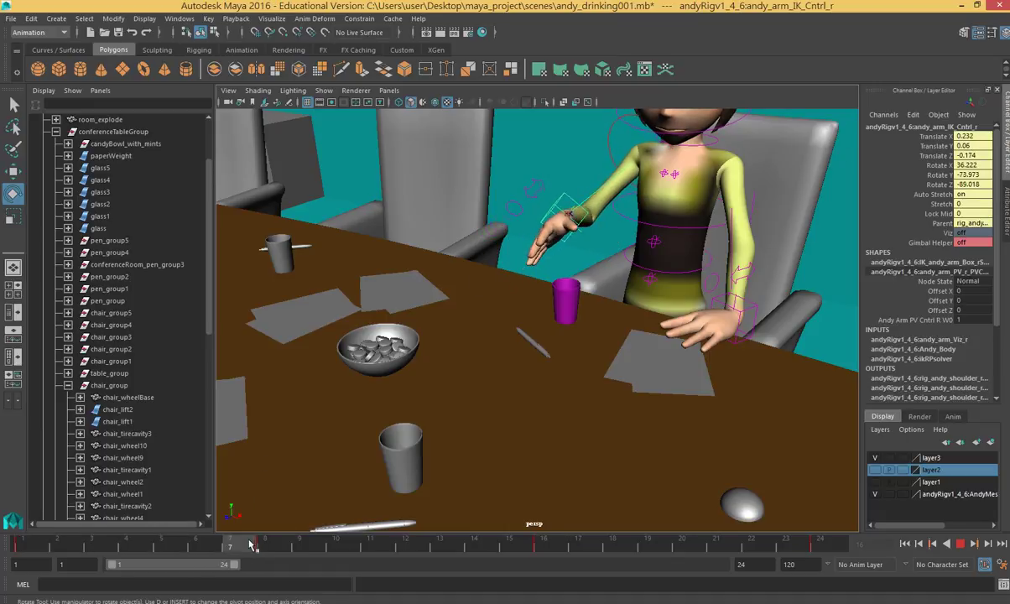
click(541, 550)
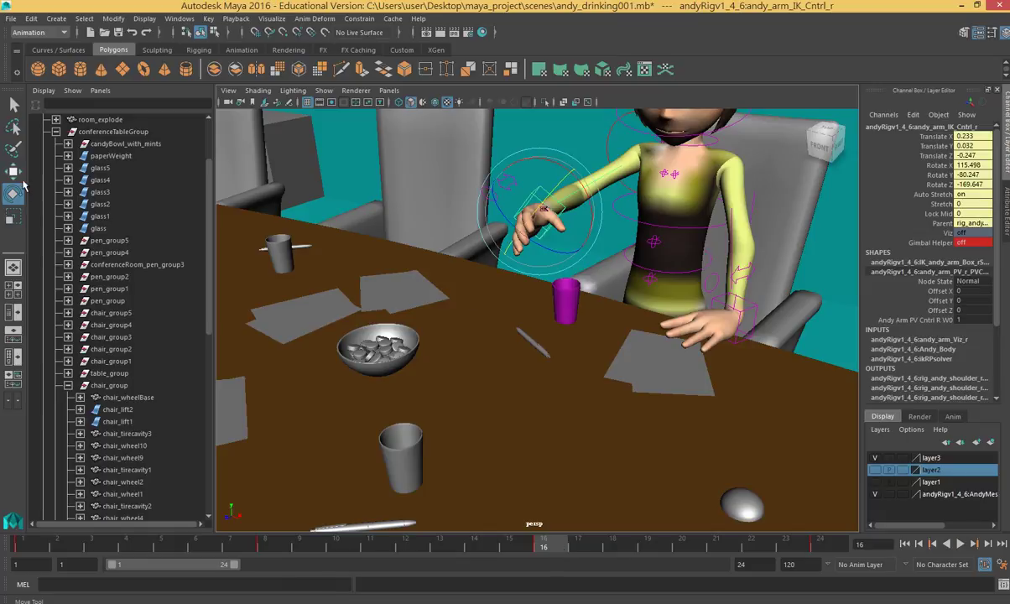
click(16, 172)
drag(542, 153, 543, 149)
Key the right arm's pole vector control in its current position at frames 1 and 8.
alt+drag(640, 197, 600, 255)
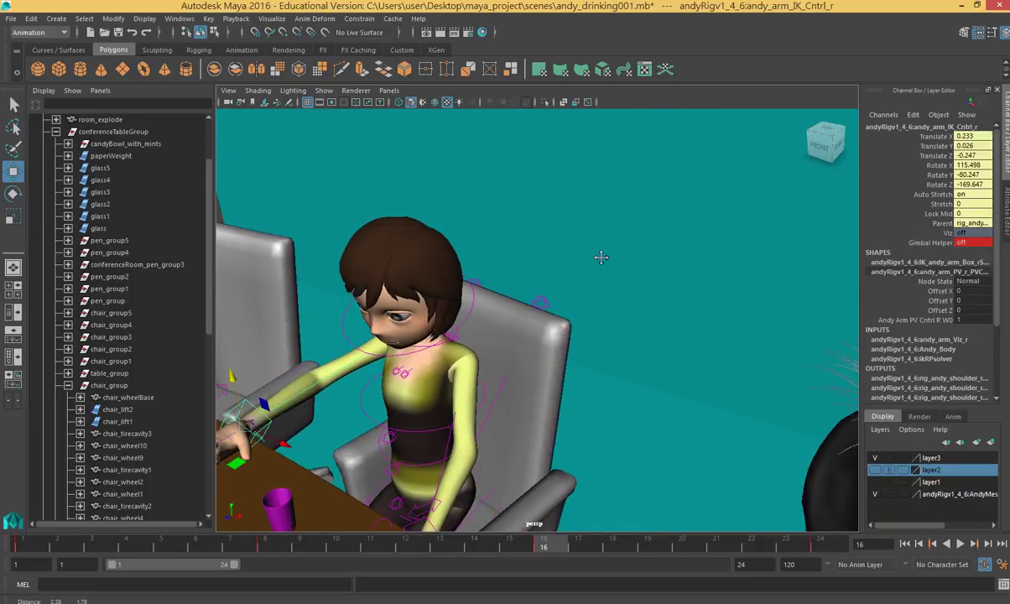
click(479, 283)
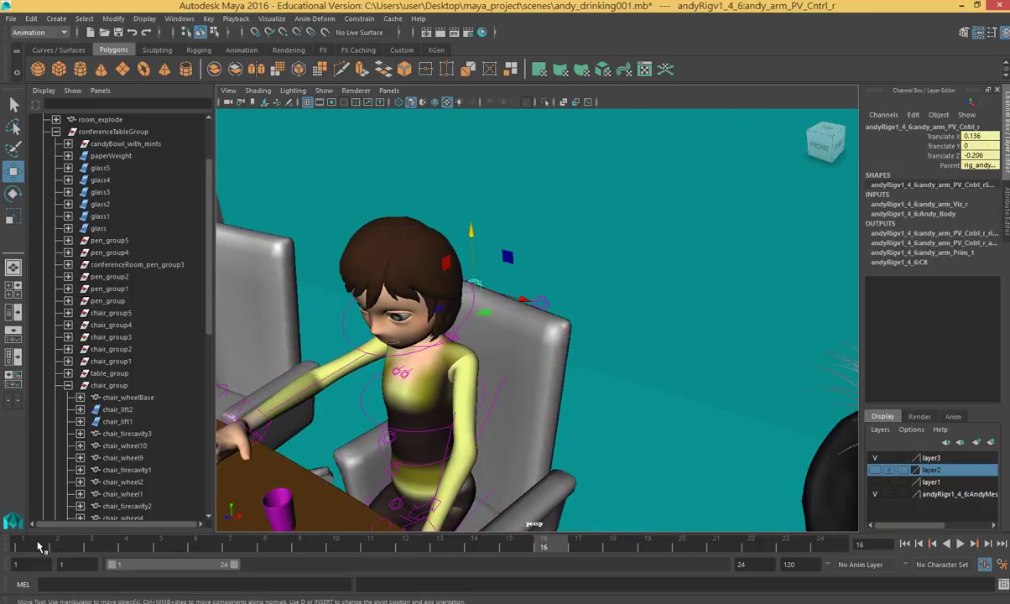
drag(64, 547, 19, 543)
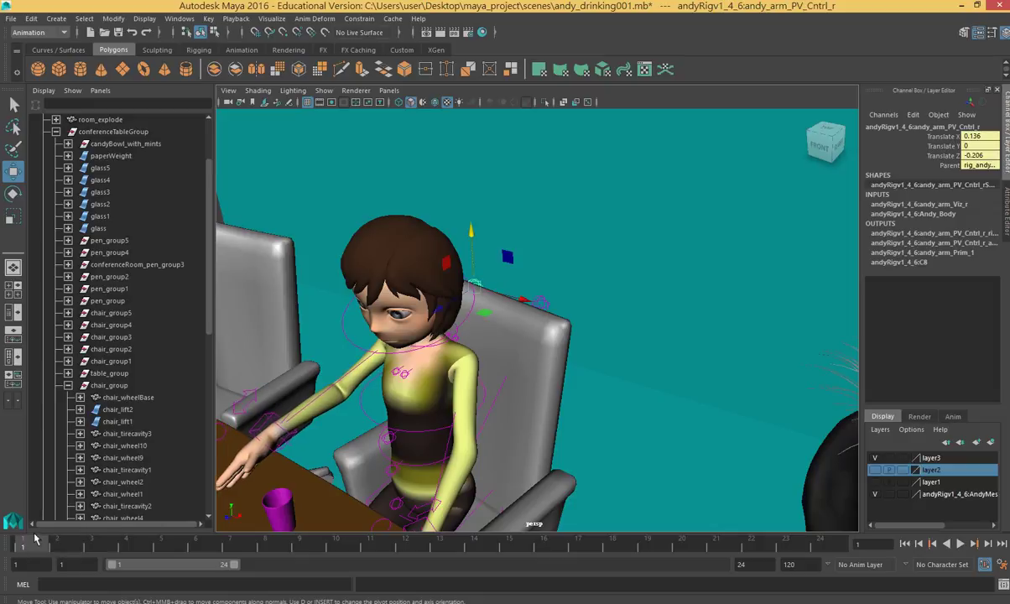
key(alt+v)
click(266, 547)
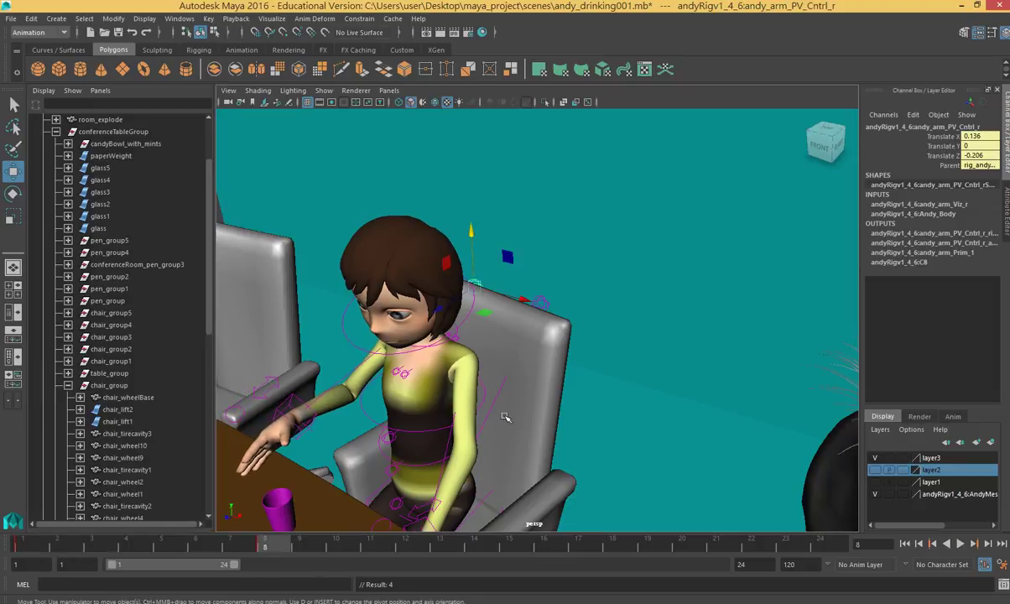
Lower the right arm's pole vector control at frame 16 to about Translate Y -0.104, key it and review the elbow motion.
drag(445, 547, 544, 544)
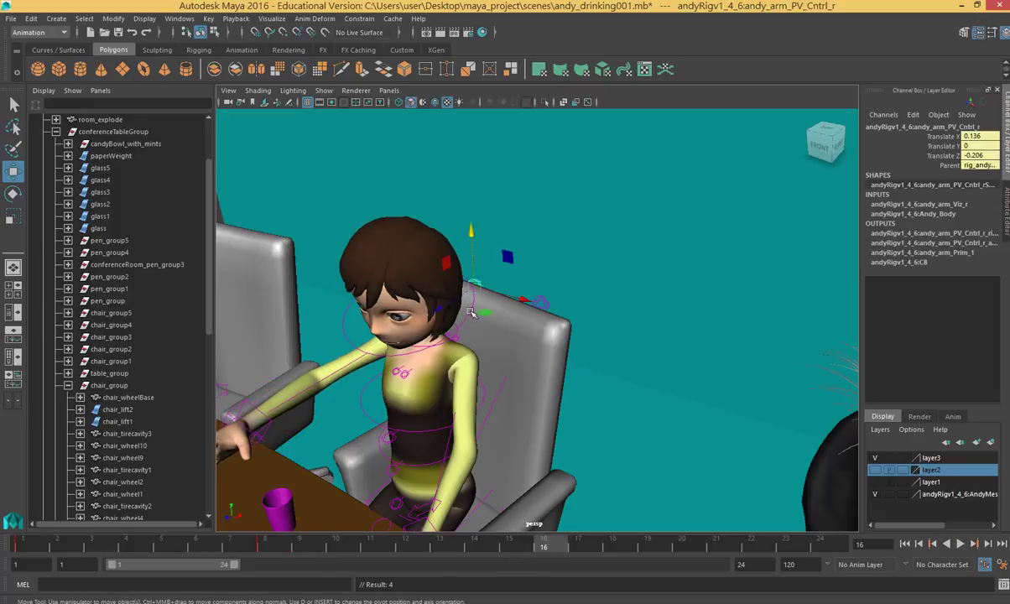
drag(468, 224, 453, 278)
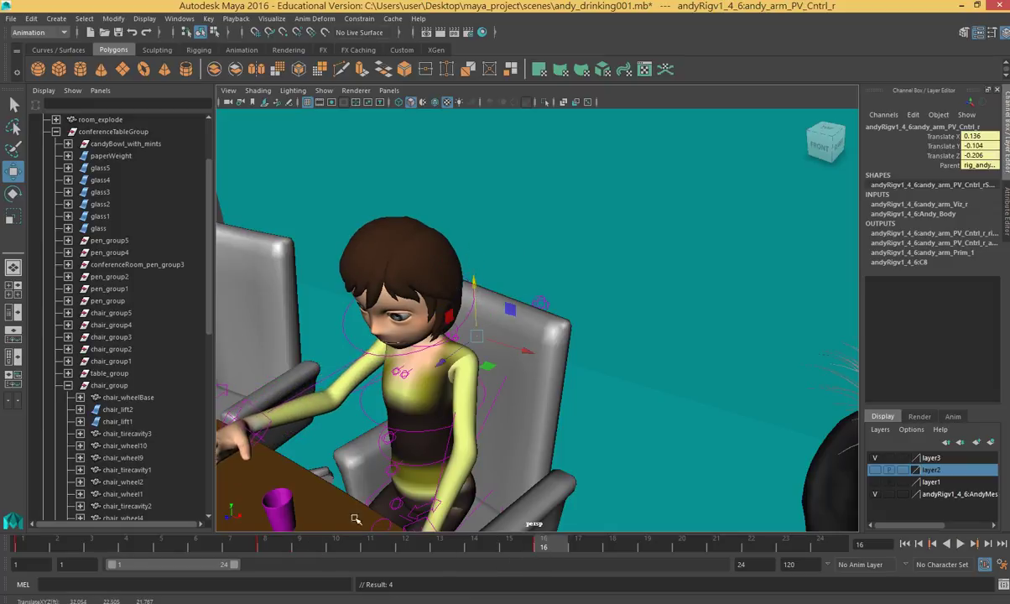
key(alt+v)
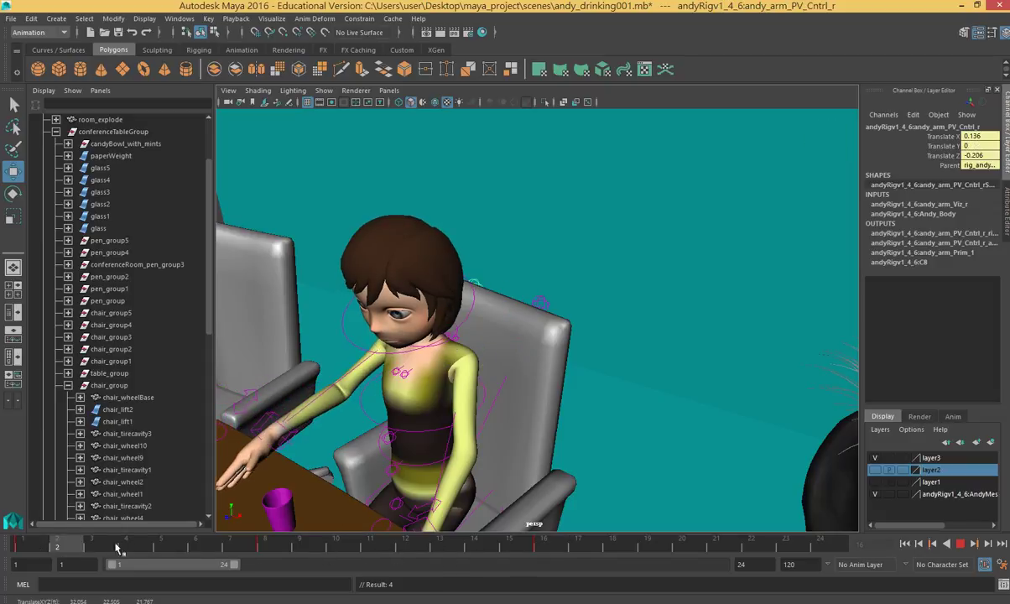
click(541, 548)
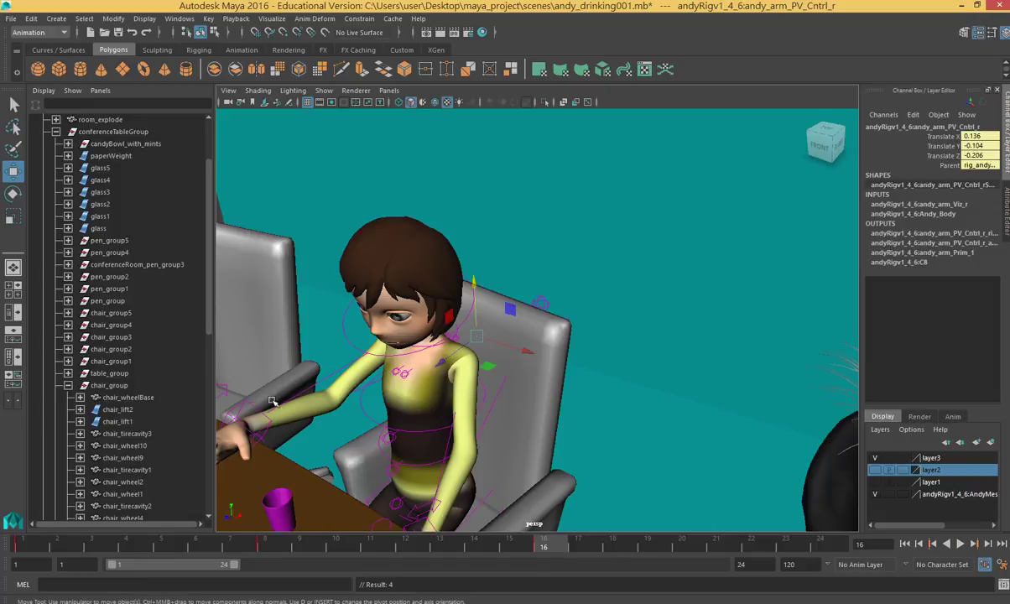
Move the right arm IK control at frame 16 to about Translate X 0.257, Y -0.016, Z -0.233 and play back the reach.
click(237, 411)
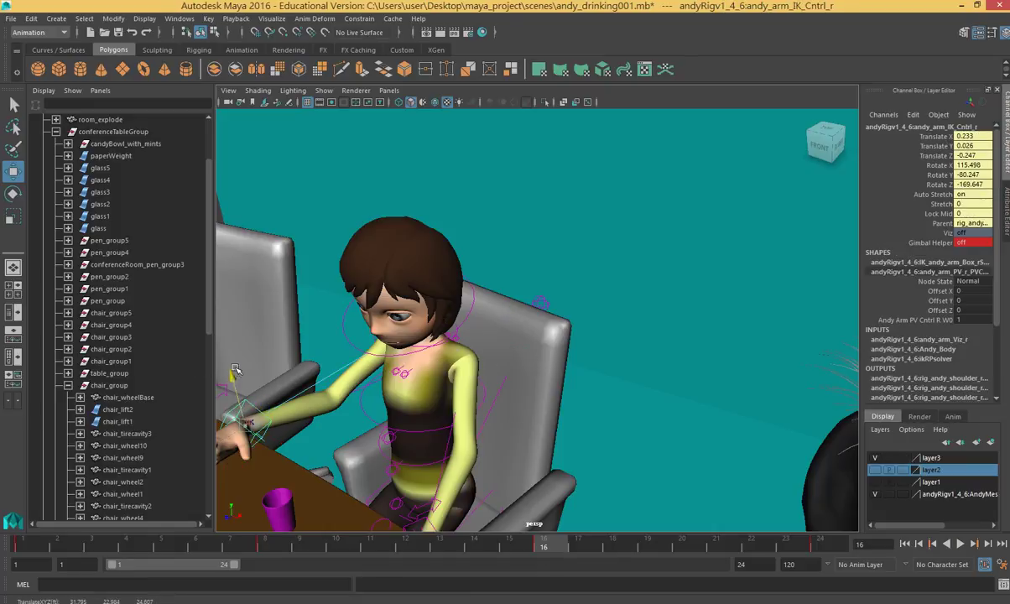
drag(243, 355, 257, 345)
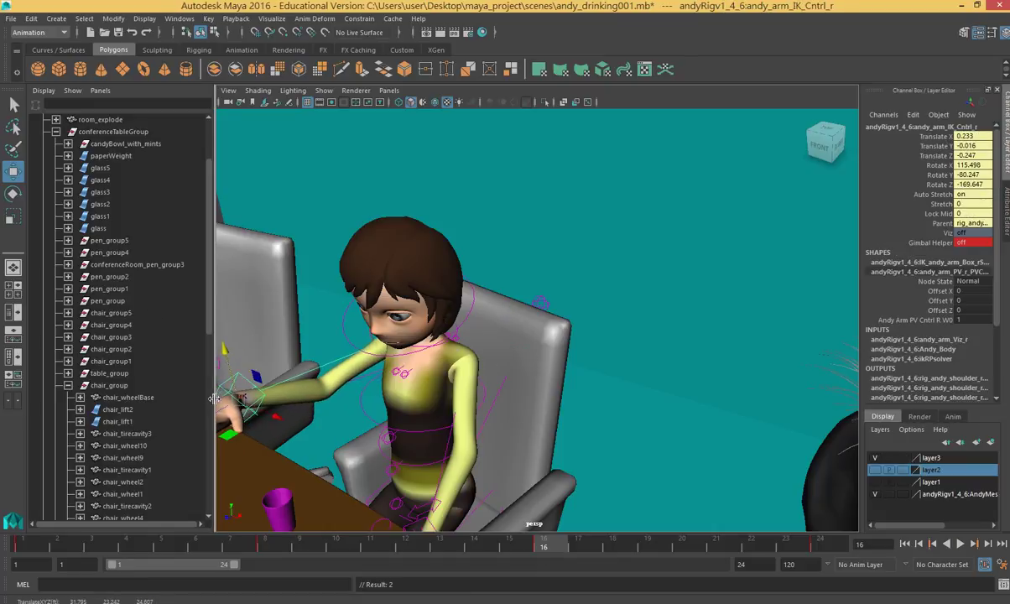
scroll(247, 390, down, 5)
drag(444, 349, 458, 344)
key(alt+v)
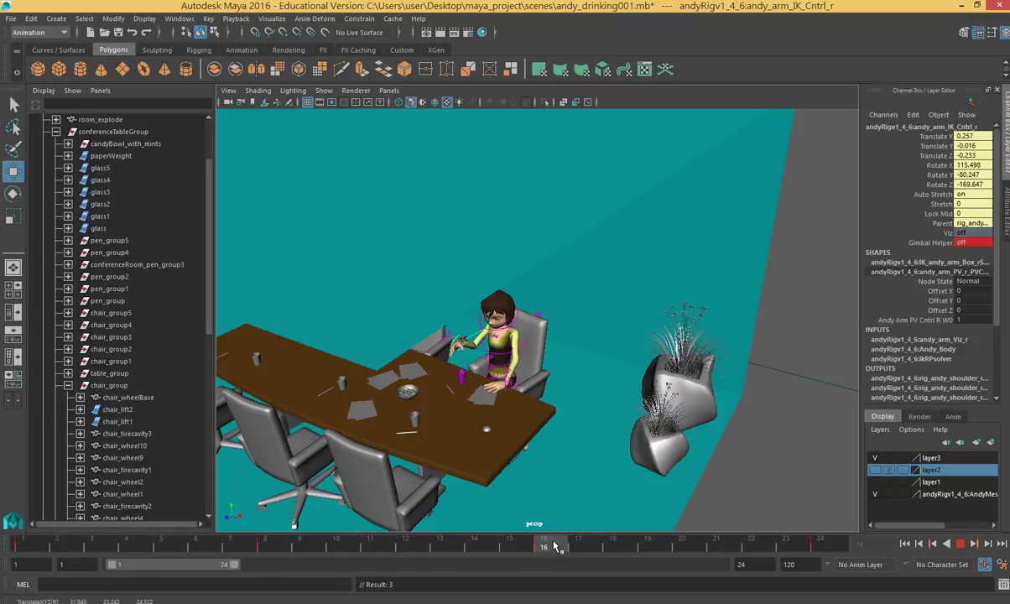
Lower the right arm IK control slightly at frame 19, key it there and play back the motion.
key(alt+v)
drag(541, 552, 647, 547)
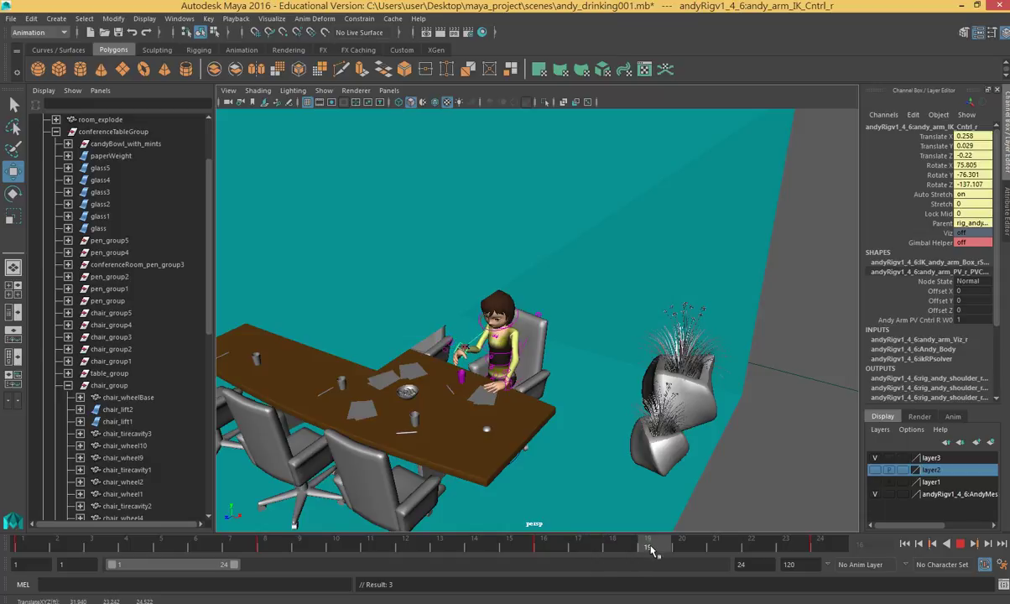
drag(459, 298, 460, 317)
key(alt+v)
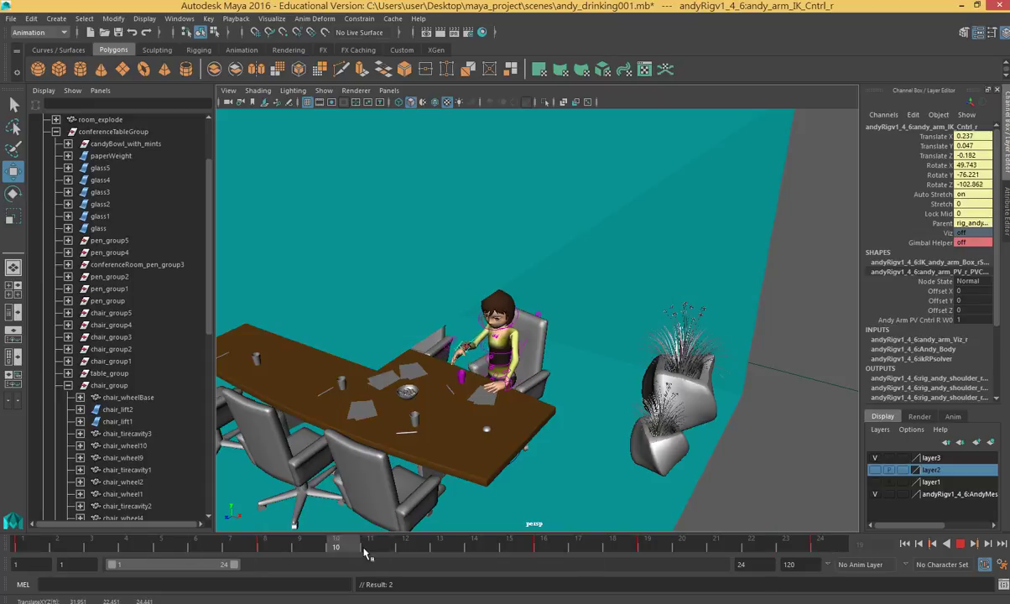
Scrub and play through frames 1 to 24 to review the arm's reach toward the cup.
drag(296, 556, 804, 550)
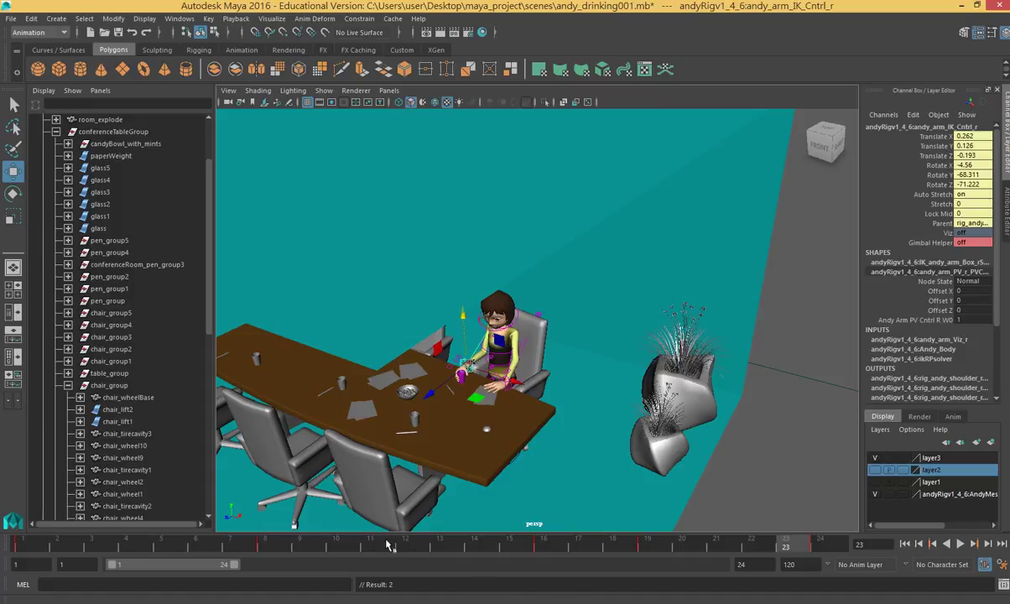
key(alt+v)
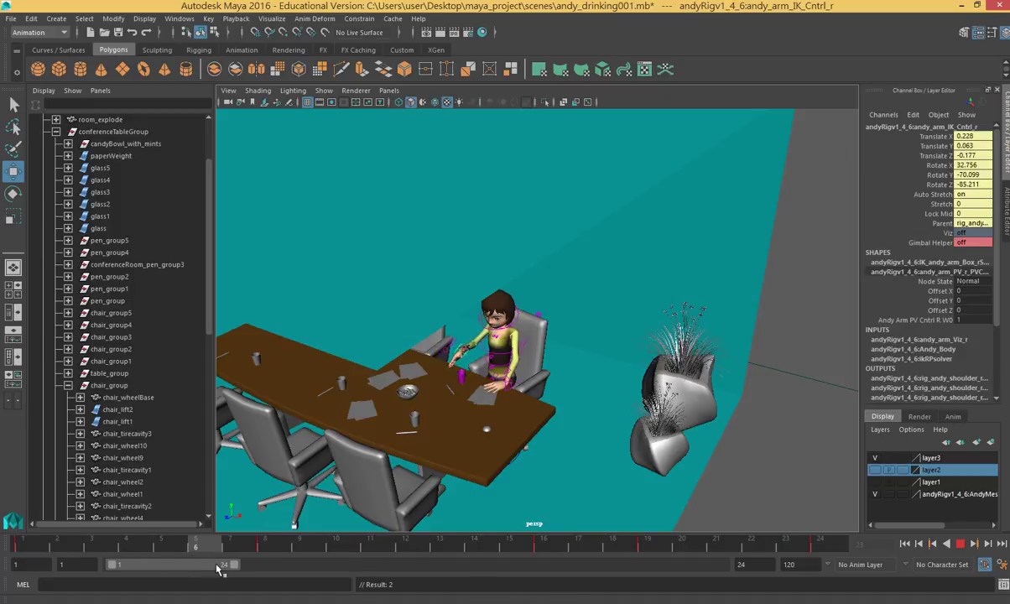
mouse_move(256, 564)
mouse_down()
mouse_move(293, 558)
mouse_move(29, 555)
mouse_up()
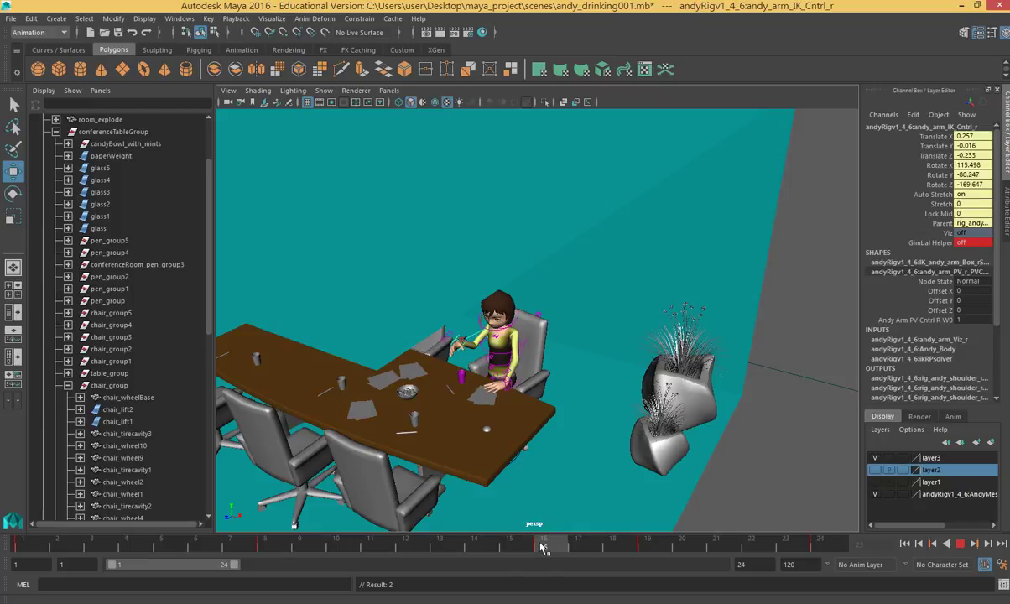
key(Escape)
drag(564, 550, 657, 548)
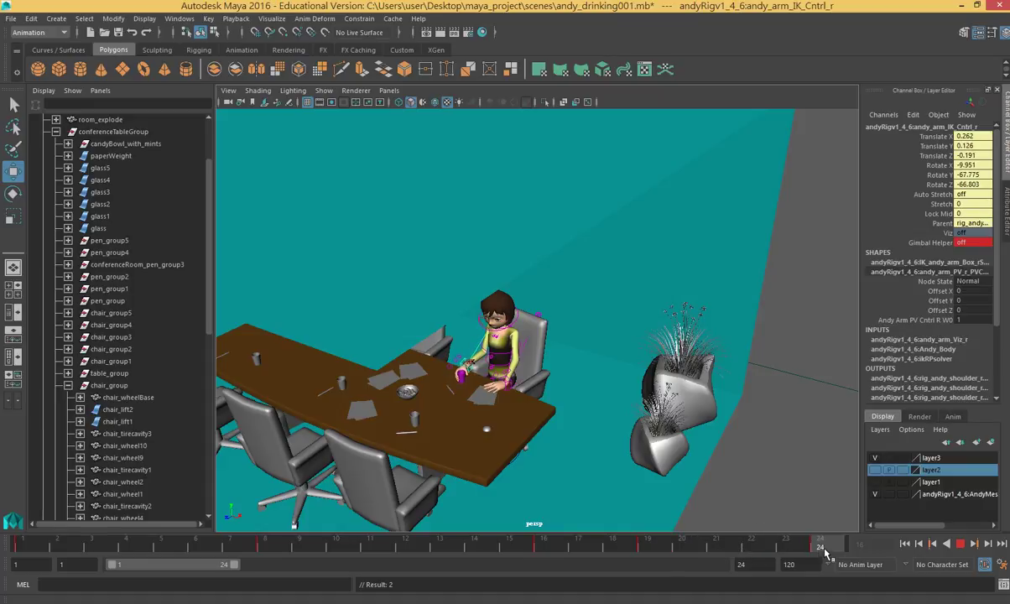
Play back the right arm's reach toward the cup from a close view of the character.
key(Escape)
scroll(466, 453, up, 4)
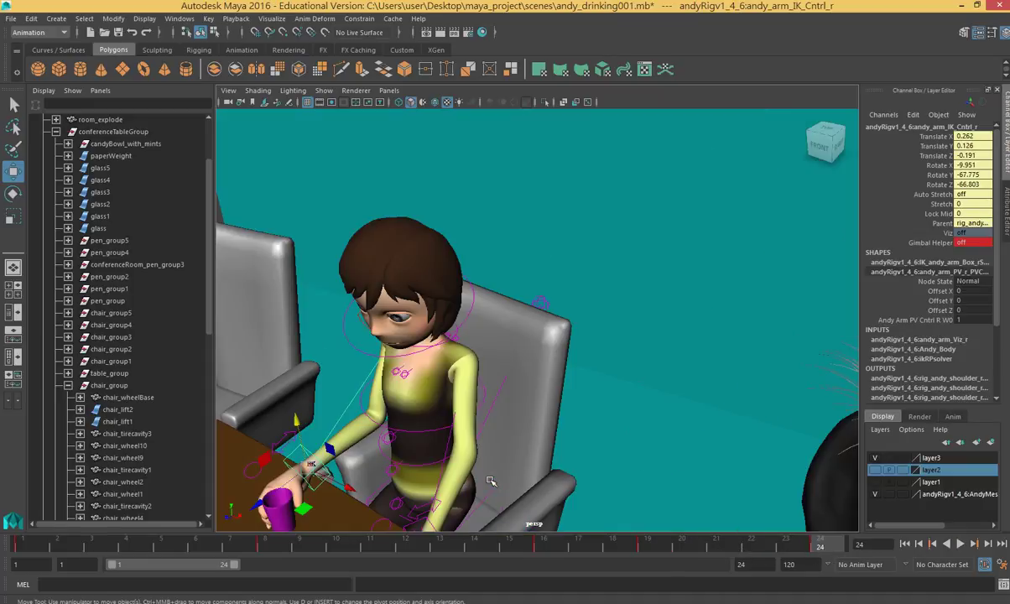
alt+drag(506, 454, 510, 454)
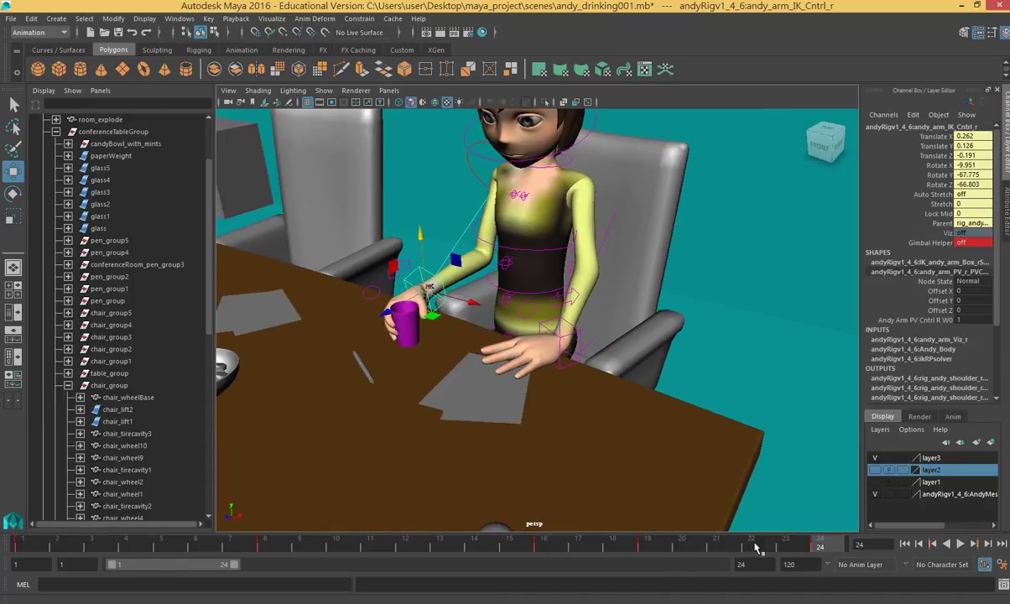
key(alt+v)
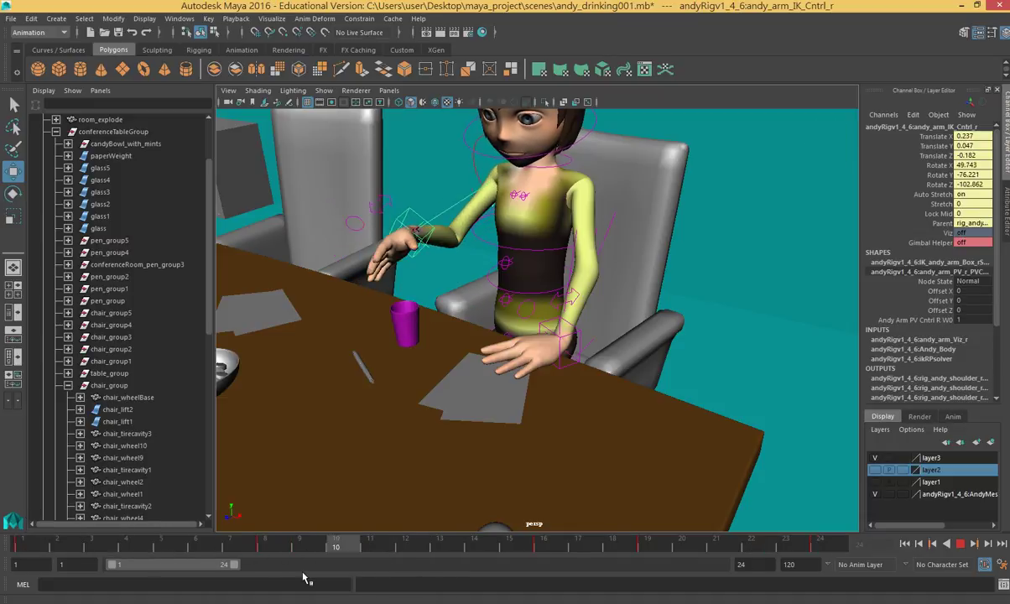
Lower the right arm's pole vector control slightly at frame 9, key it and play back the elbow motion.
key(alt+v)
key(w)
alt+drag(472, 362, 439, 382)
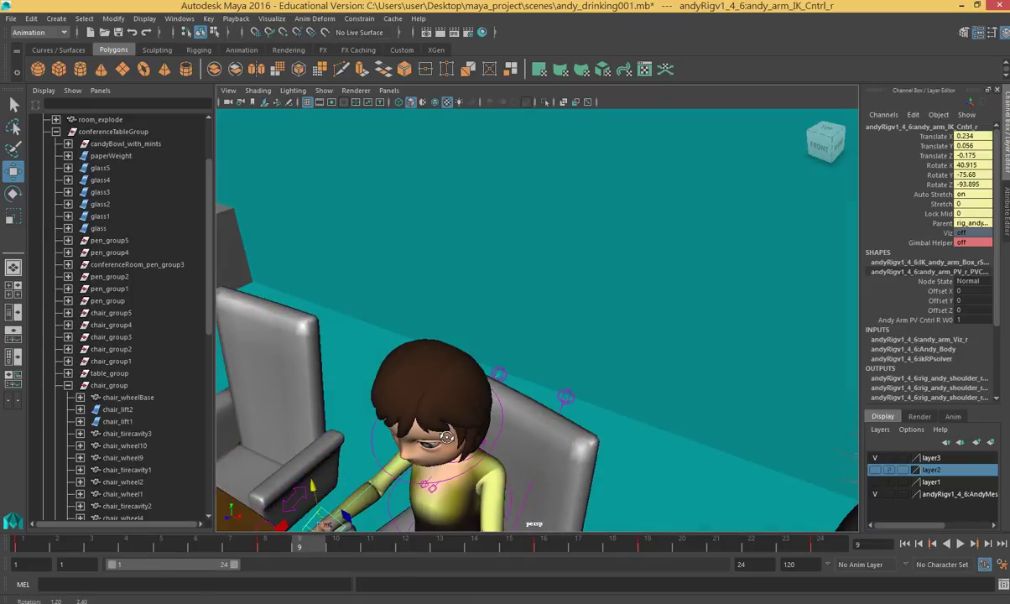
click(501, 375)
mouse_move(499, 374)
mouse_down()
mouse_move(524, 387)
mouse_move(502, 389)
mouse_move(468, 368)
mouse_move(493, 391)
mouse_up()
key(s)
key(alt+v)
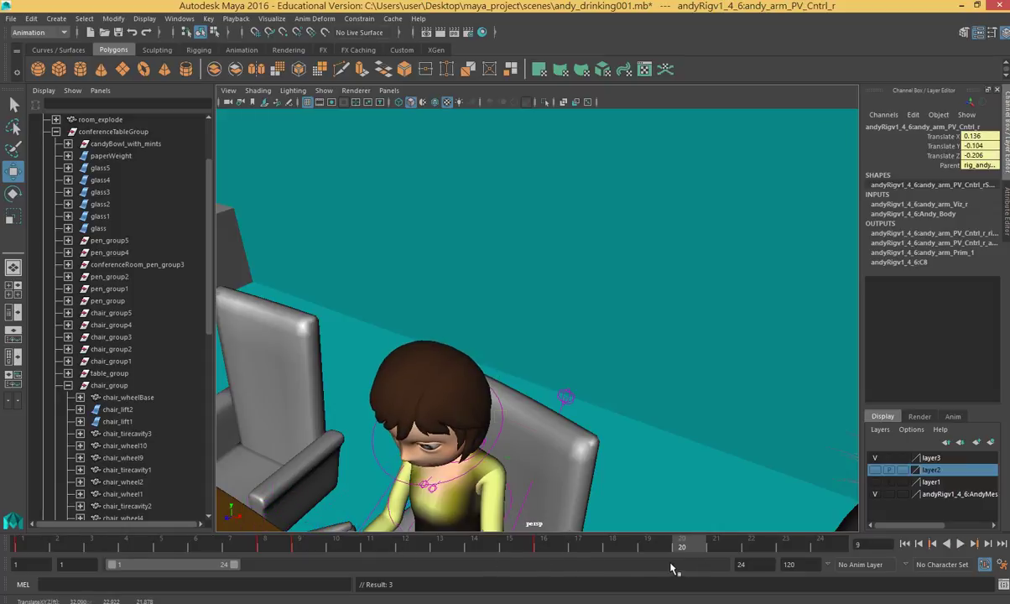
key(alt+v)
alt+middle_drag(537, 460, 550, 293)
key(alt+v)
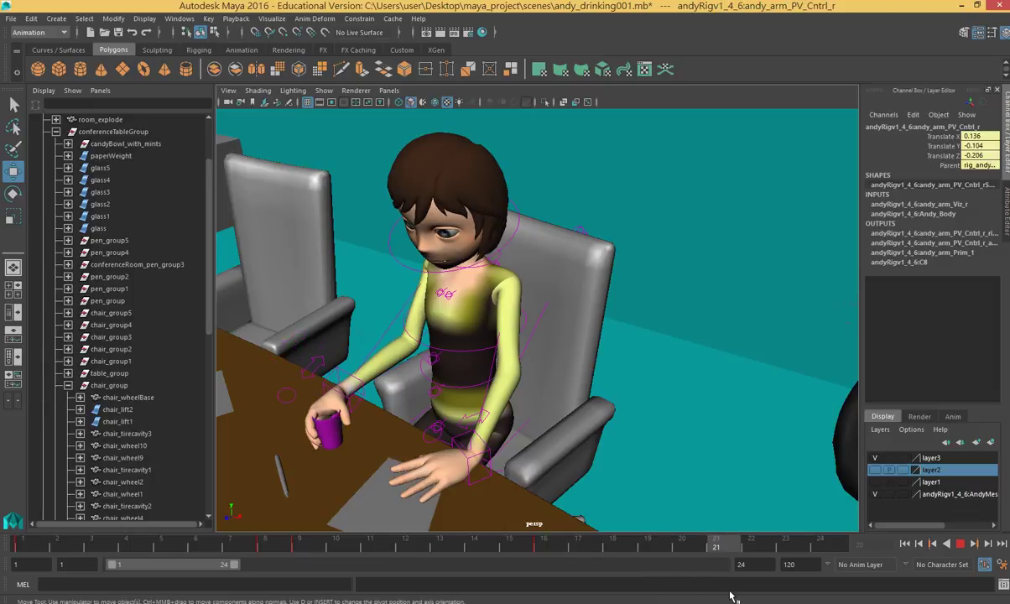
key(alt+v)
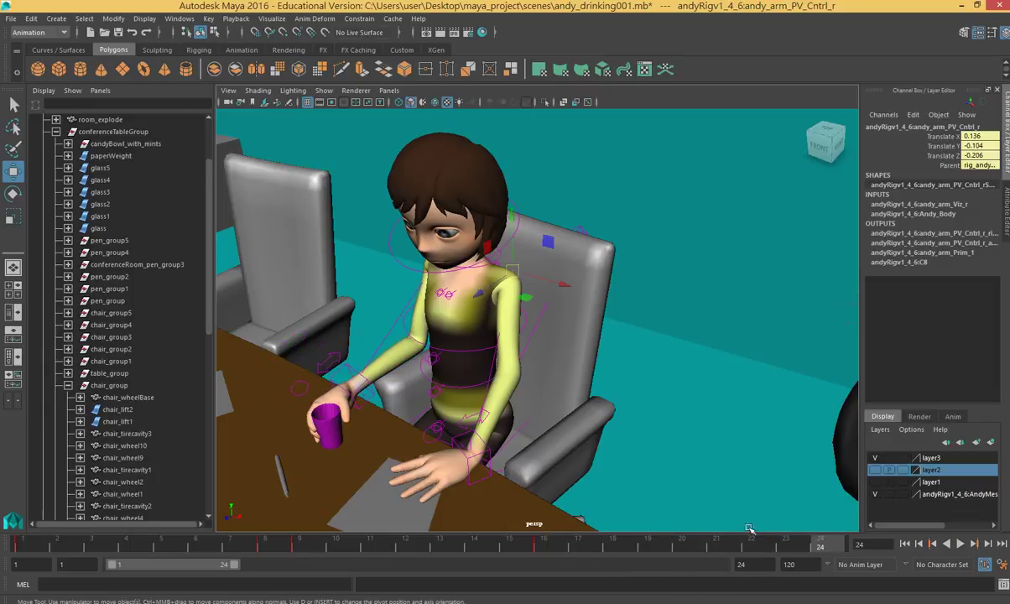
Move the right arm IK control at frame 19 to about Translate X 0.247.
drag(741, 547, 643, 547)
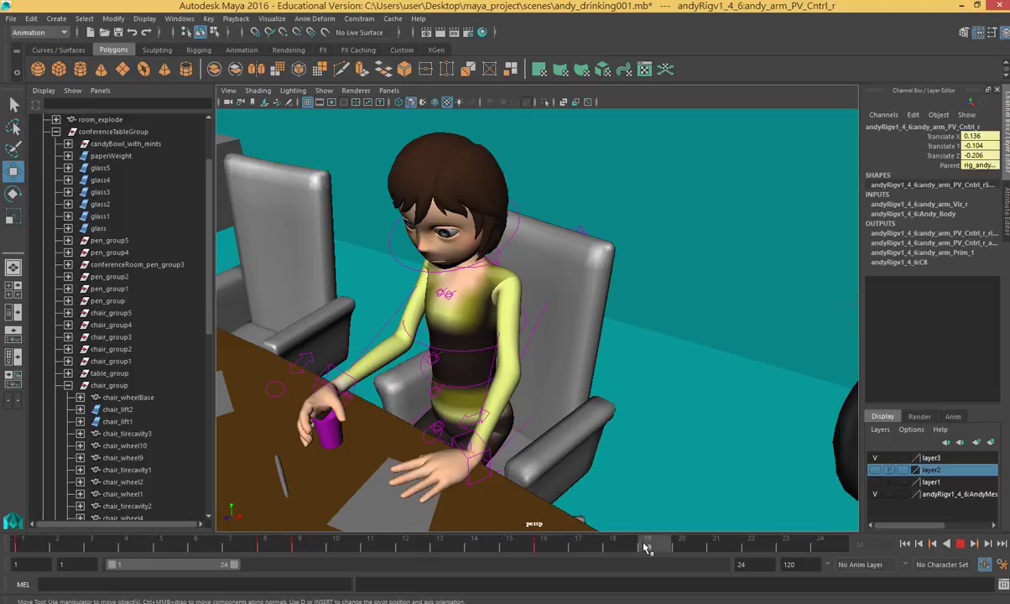
mouse_move(644, 547)
mouse_down()
mouse_move(541, 546)
mouse_move(787, 547)
mouse_move(647, 546)
mouse_up()
click(345, 394)
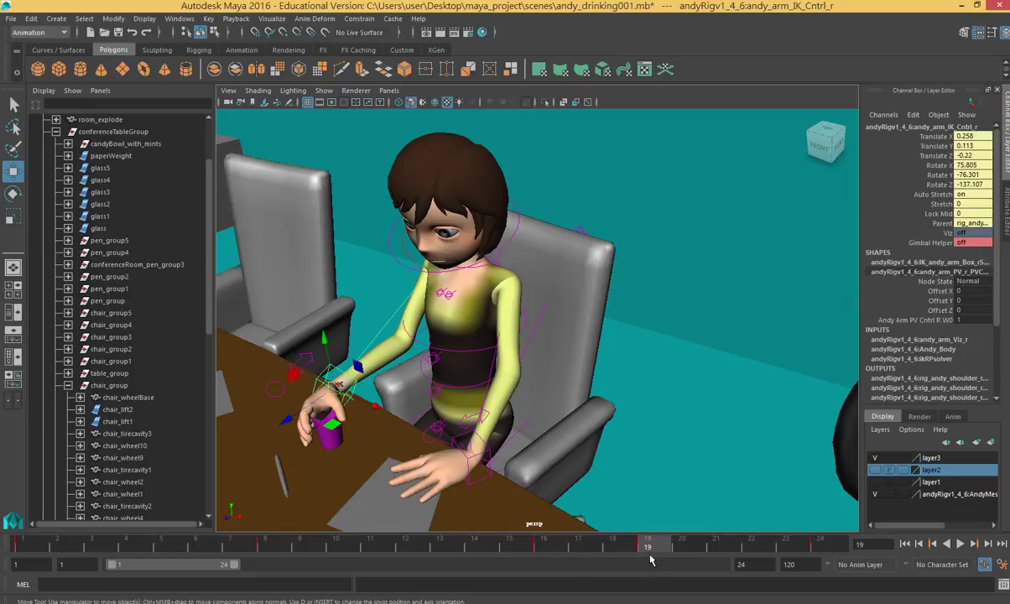
drag(656, 549, 615, 550)
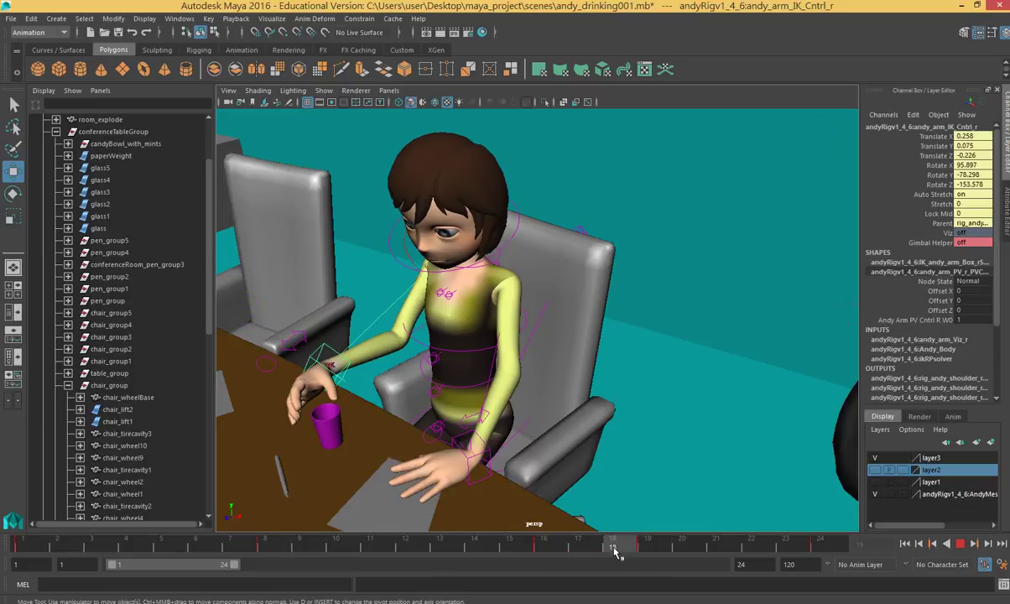
drag(643, 559, 650, 559)
drag(376, 407, 369, 404)
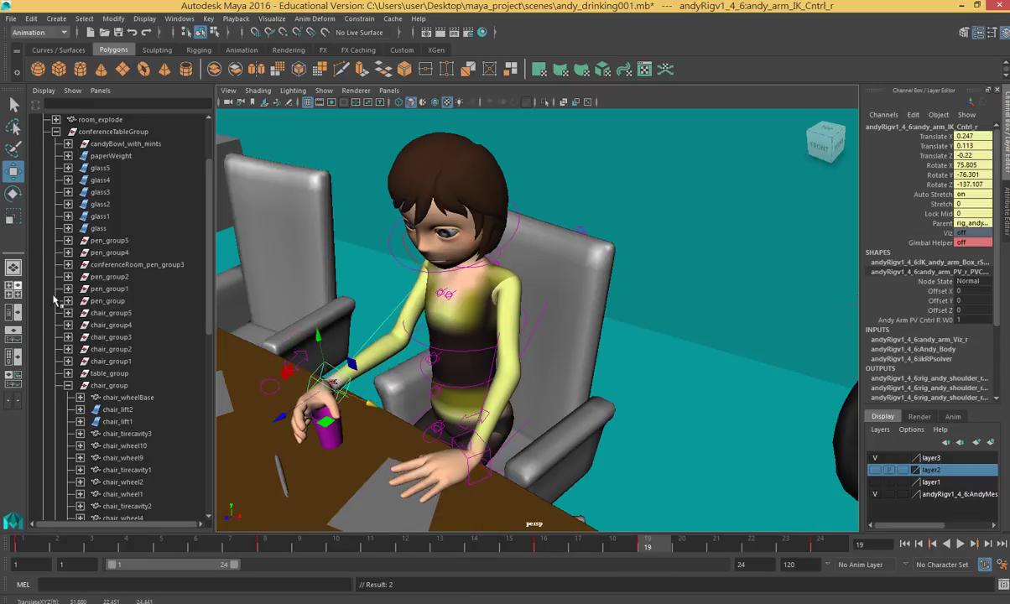
Rotate the right arm IK control at frame 19 to about 105.242, -76.965, -176.573 and shift it to about Translate X 0.235, Z -0.206.
click(13, 193)
drag(357, 366, 313, 401)
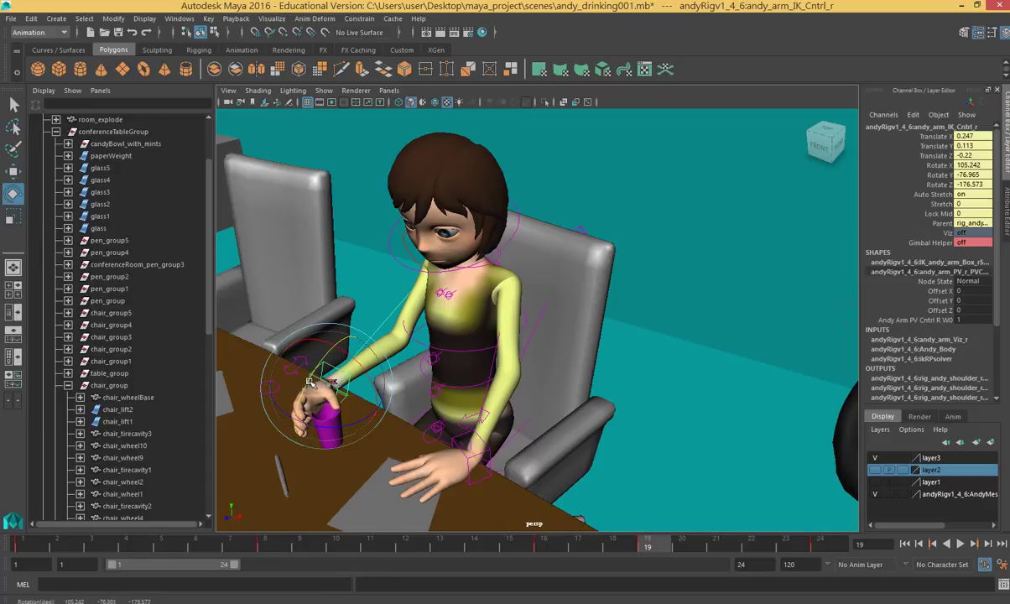
click(13, 171)
drag(371, 404, 365, 398)
drag(280, 411, 291, 411)
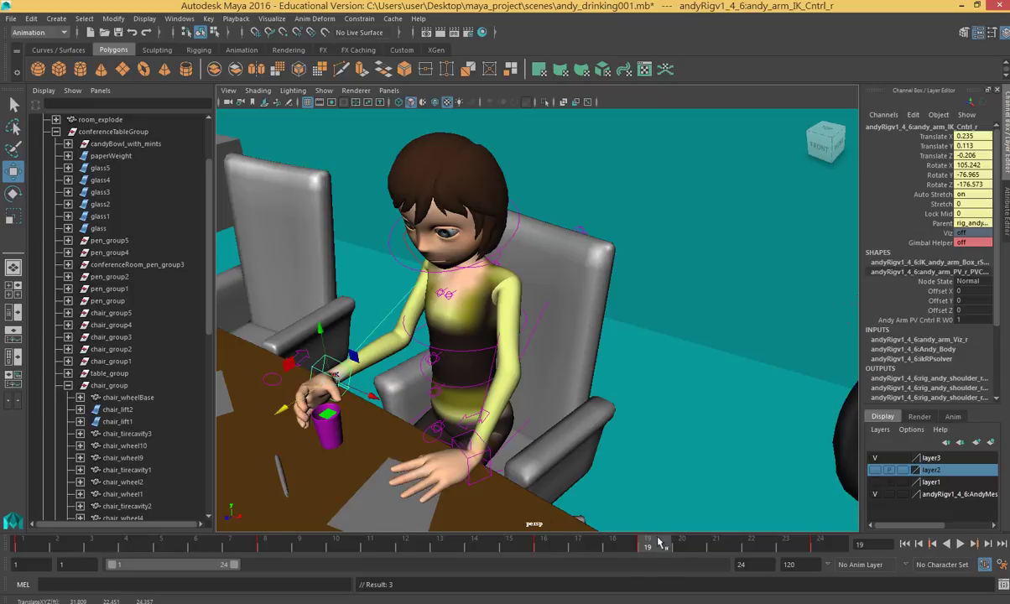
Key the right arm IK control at about Translate Z -0.205 on frame 20 and about Translate X 0.234 on frame 21.
drag(601, 547, 690, 549)
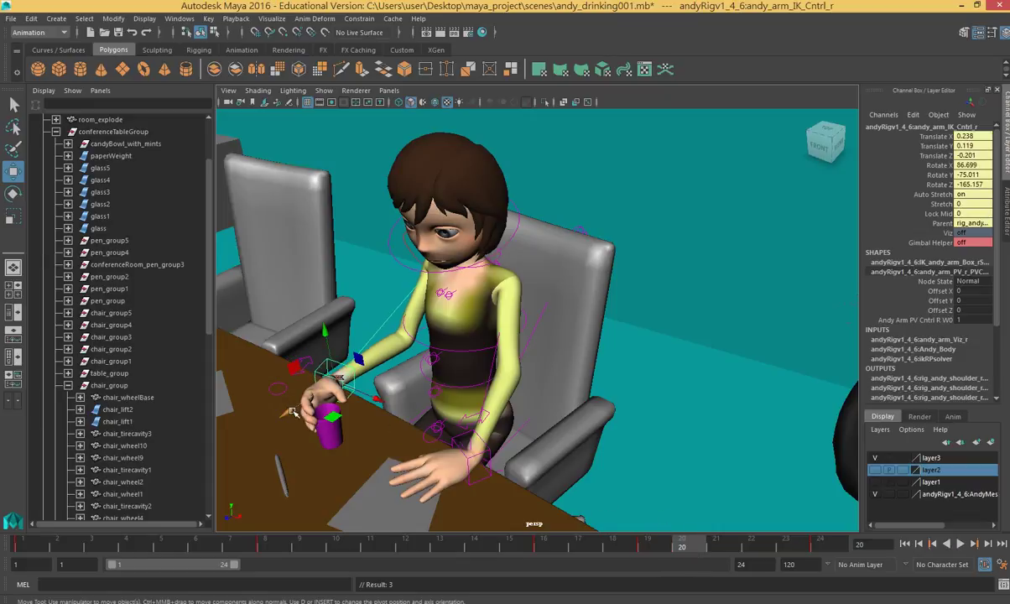
drag(292, 412, 289, 414)
key(s)
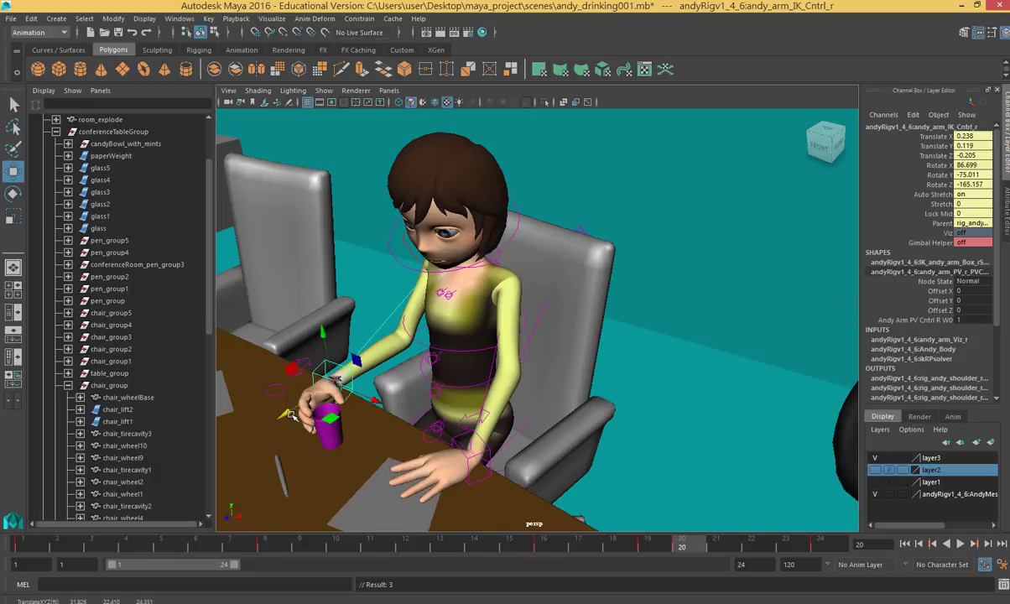
click(705, 547)
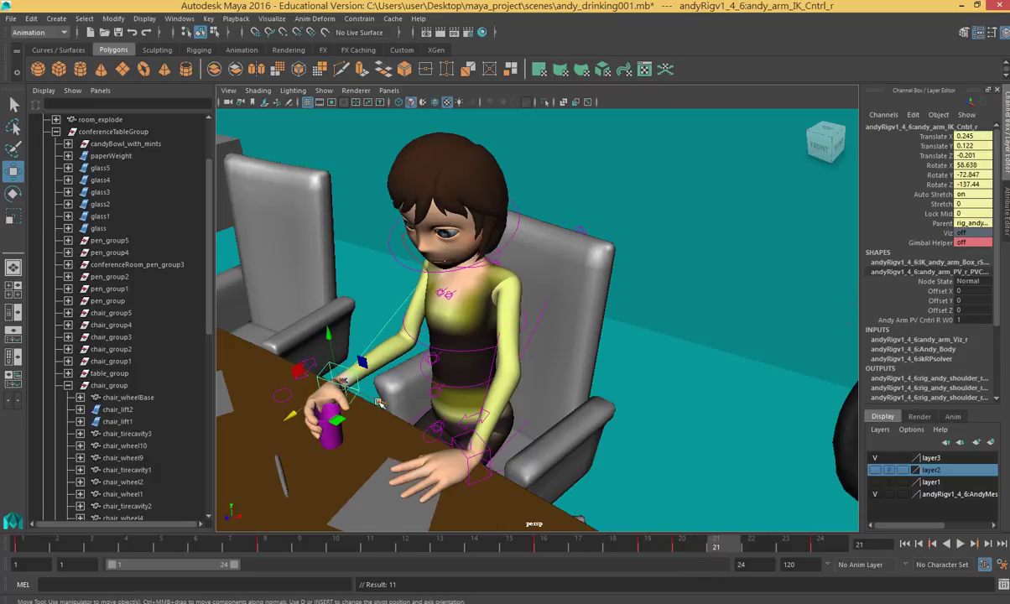
middle_drag(382, 406, 377, 403)
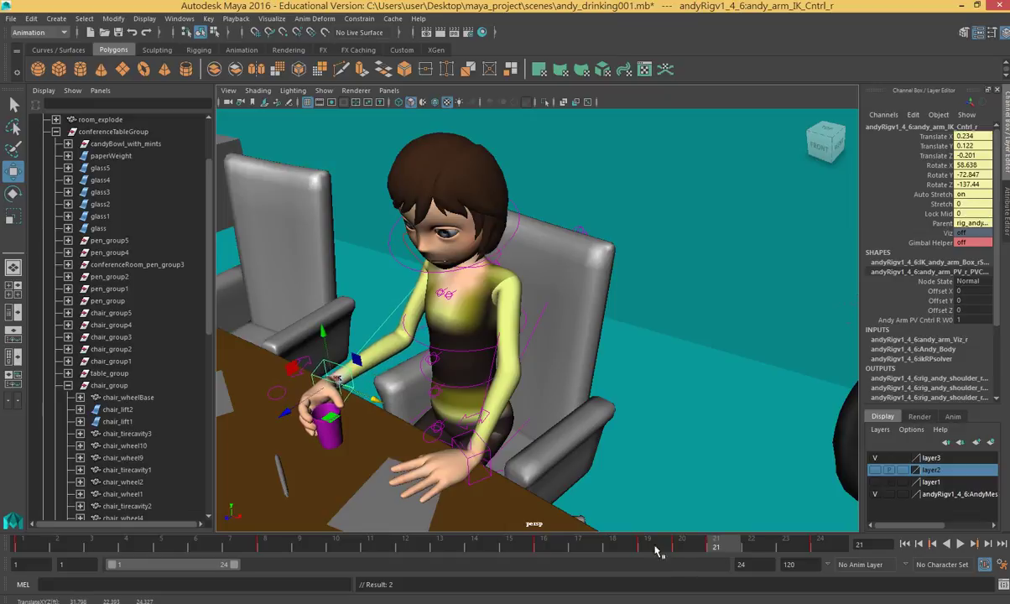
Move the right arm IK control at frame 22 to about Translate Z -0.193 and key it.
click(749, 547)
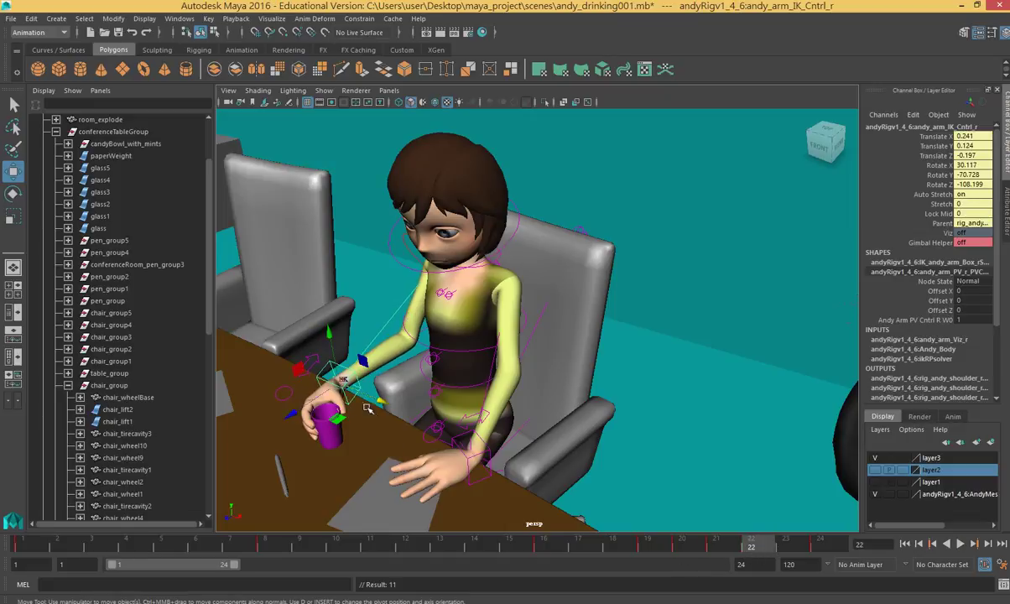
drag(299, 412, 305, 408)
key(s)
Raise the right arm IK control at frame 23 to about Translate Y 0.131, adjust its Translate Z slightly and key it.
click(785, 546)
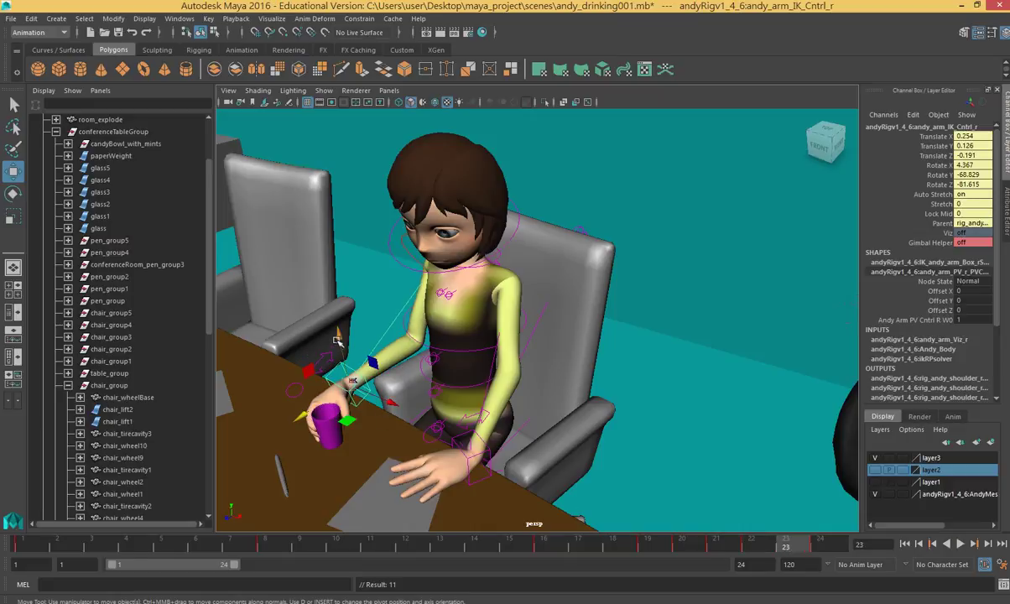
drag(338, 334, 338, 344)
key(s)
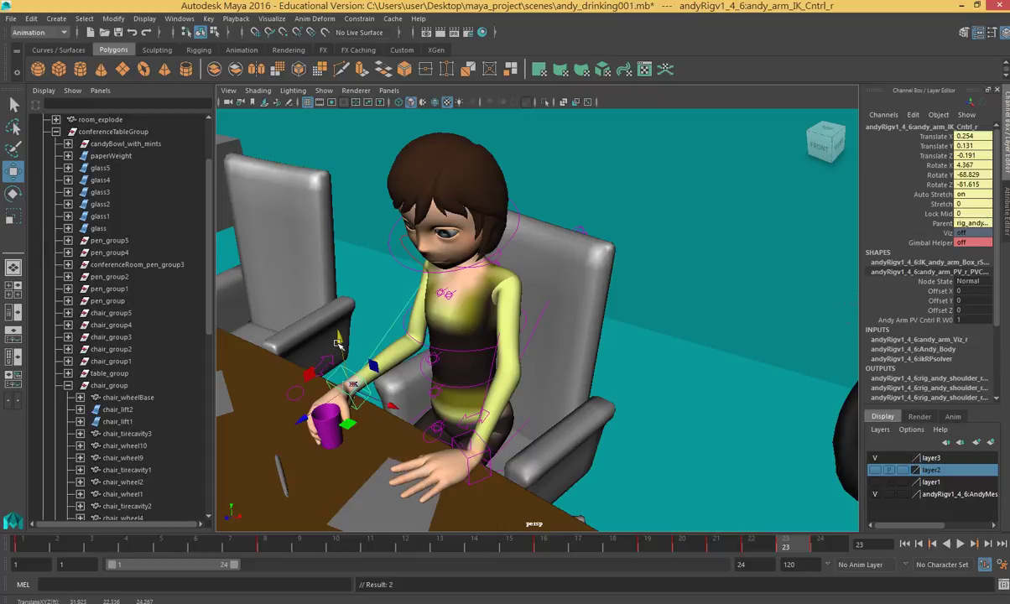
drag(302, 419, 298, 424)
key(s)
Play back the reach and scrub frames 16 to 22 to check the hand's contact with the cup.
key(alt+v)
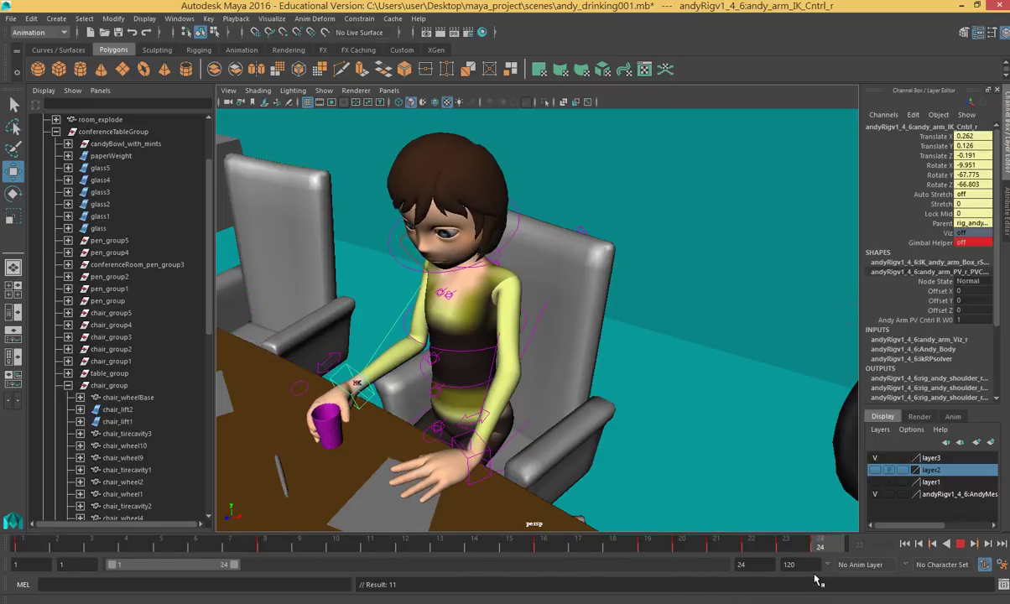
key(Escape)
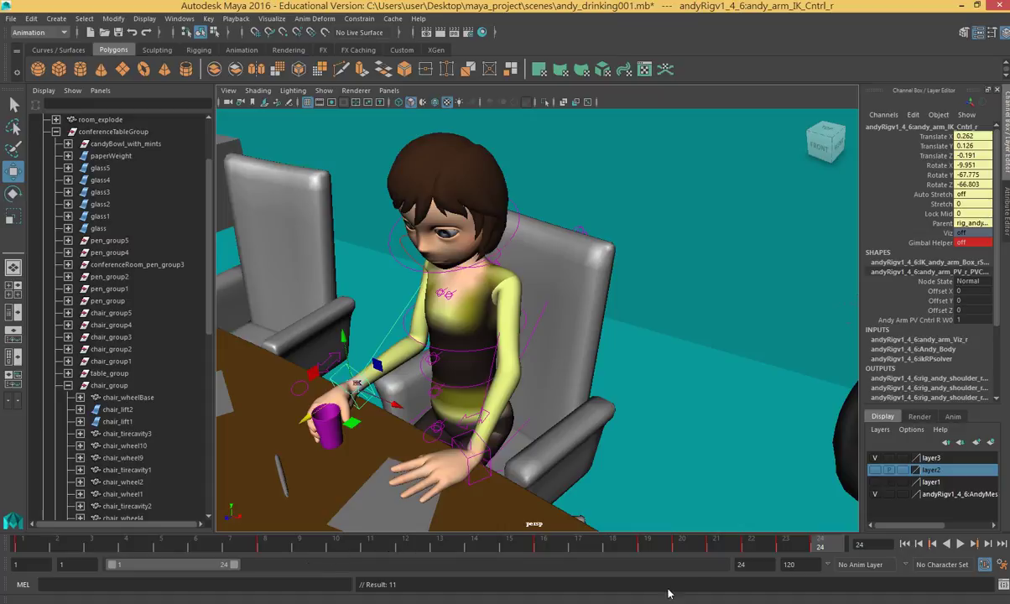
drag(730, 544, 694, 560)
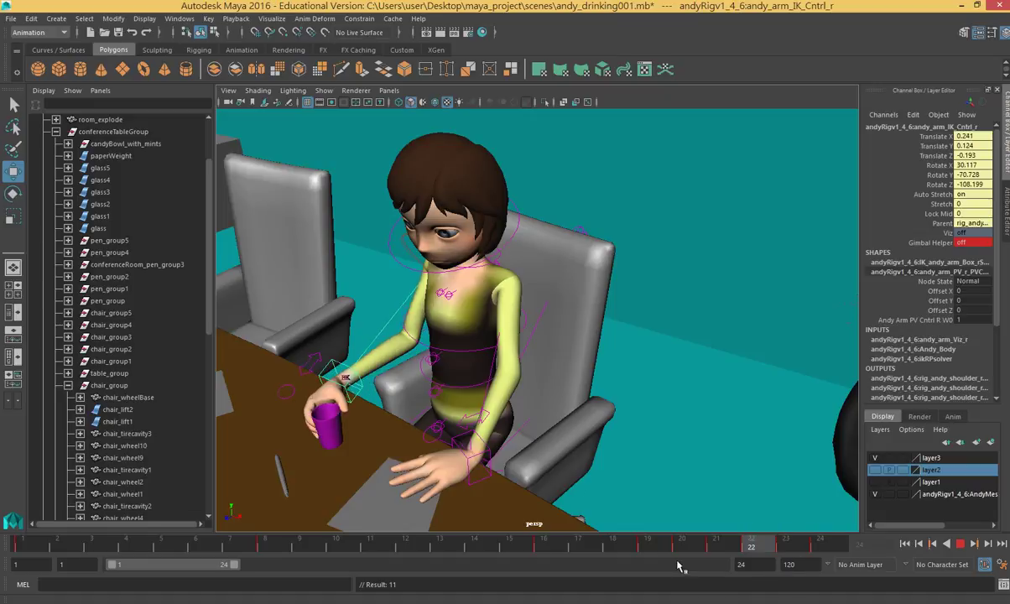
click(545, 548)
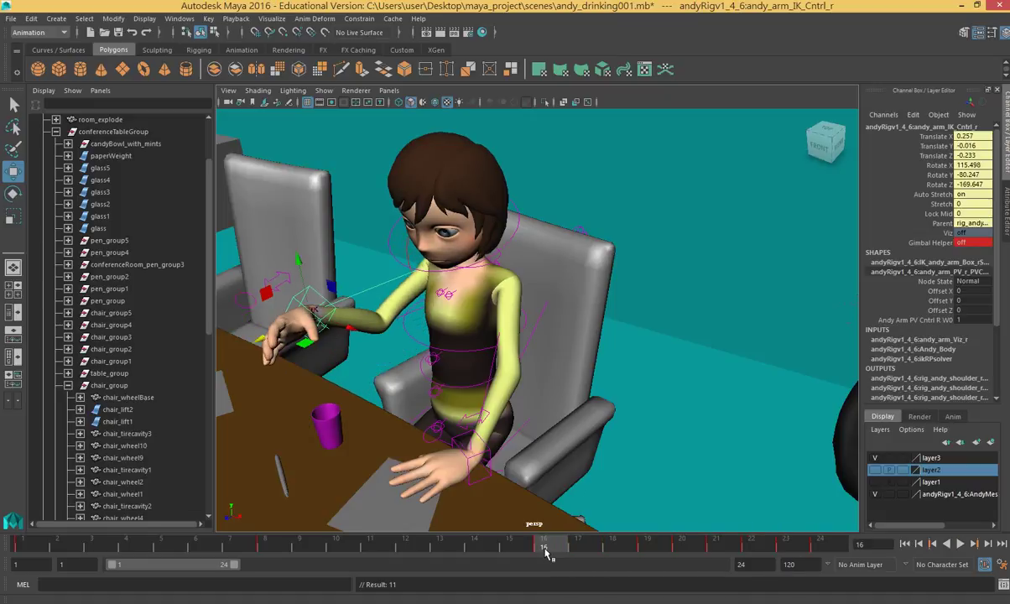
drag(546, 548, 749, 548)
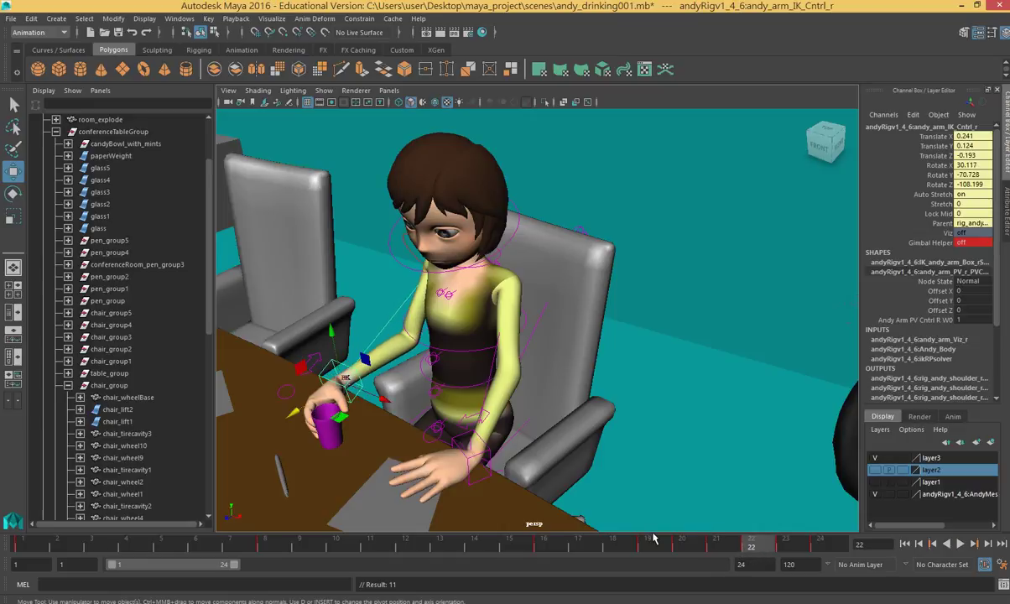
Nudge the right arm IK control at frame 22 to about Translate Z -0.195 and key its translation.
drag(294, 411, 291, 413)
mouse_move(291, 413)
middle_down()
mouse_move(277, 390)
mouse_move(294, 411)
middle_up()
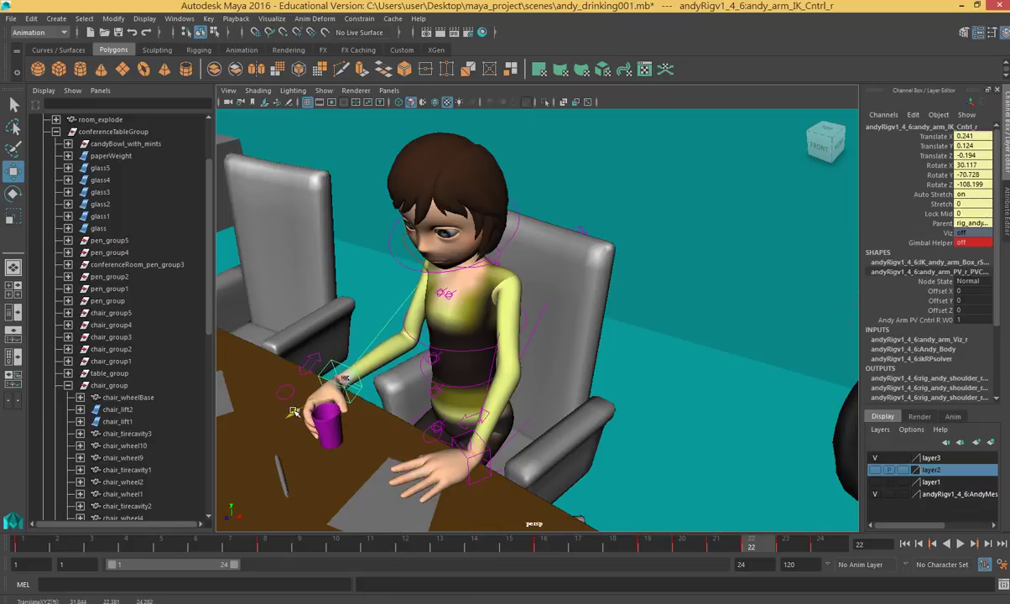
drag(294, 413, 295, 414)
key(shift+w)
mouse_move(759, 548)
mouse_down()
mouse_move(818, 547)
mouse_move(751, 551)
mouse_up()
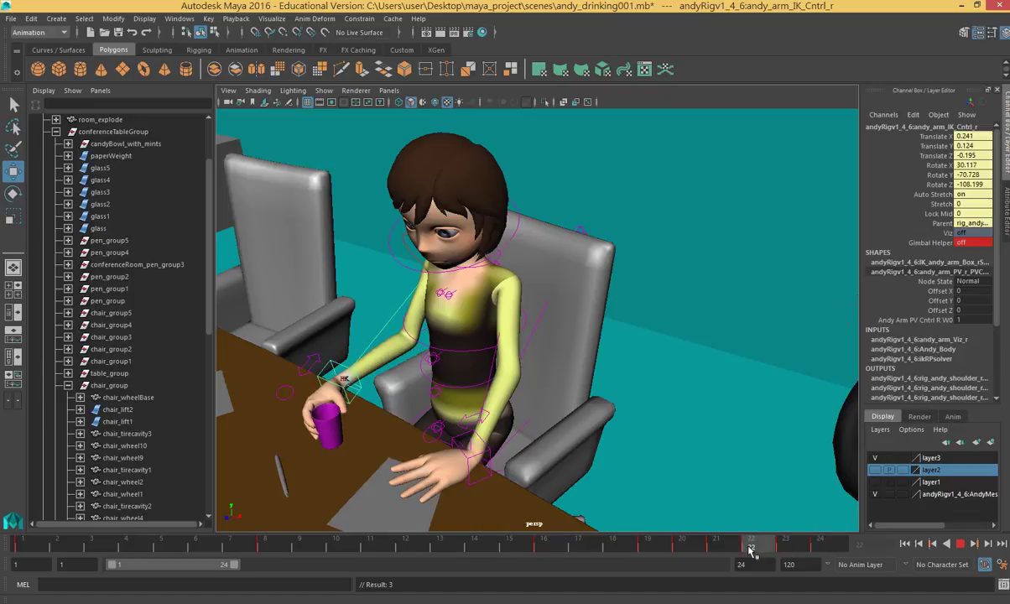
Adjust the right hand finger control's Ring 1, Ring 2 and Ring 3 values together at frame 19 and play back the grip.
drag(751, 551, 647, 547)
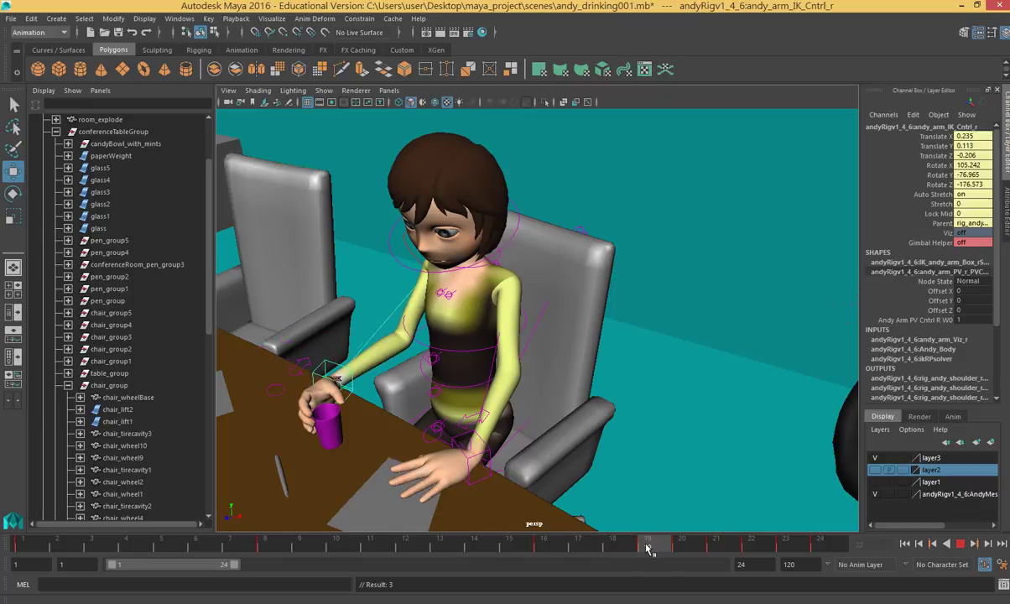
click(276, 377)
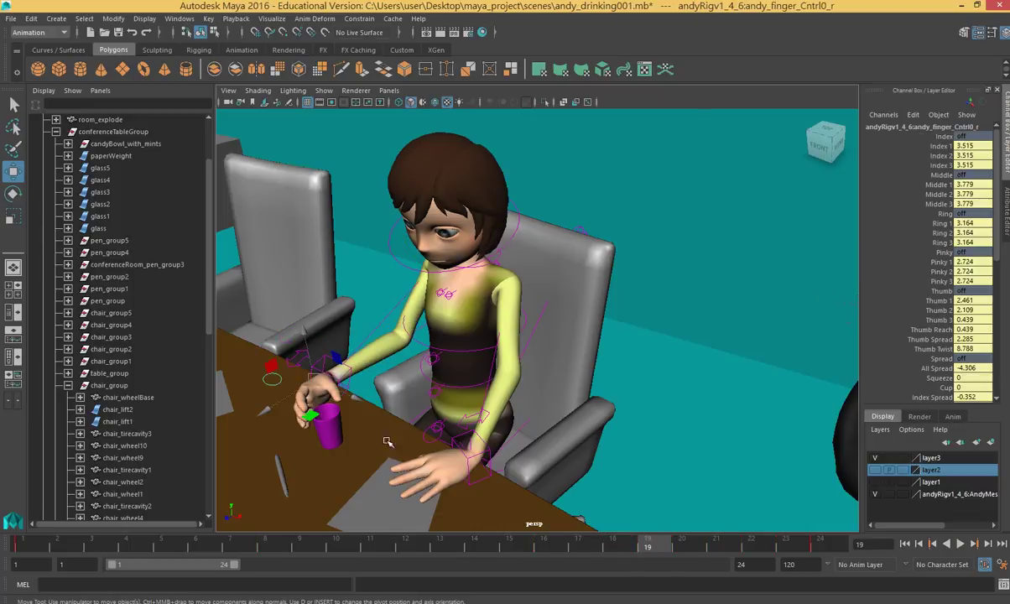
drag(900, 223, 902, 242)
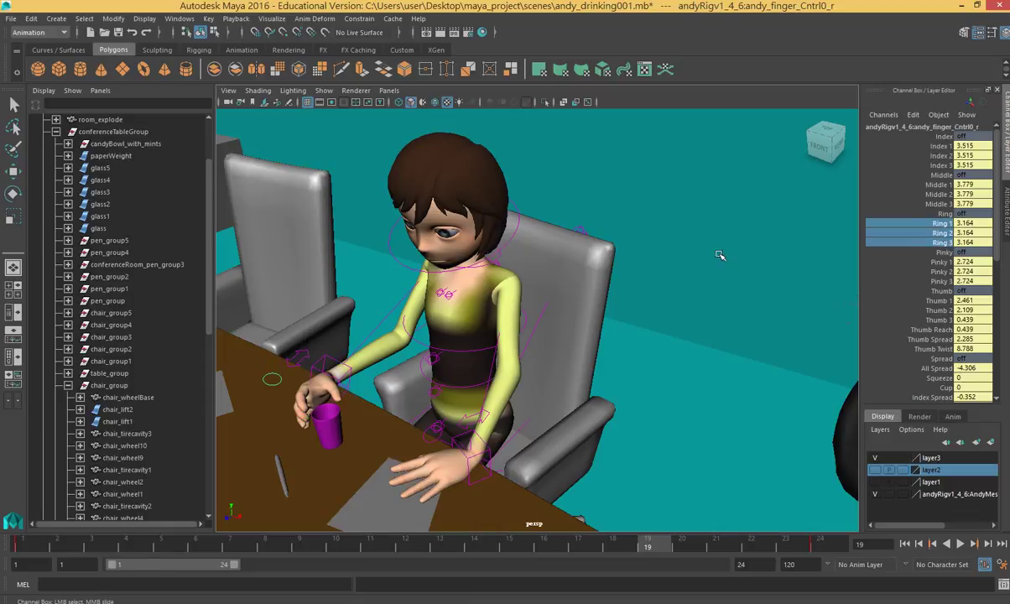
middle_drag(739, 250, 722, 279)
middle_drag(720, 285, 715, 287)
key(alt+v)
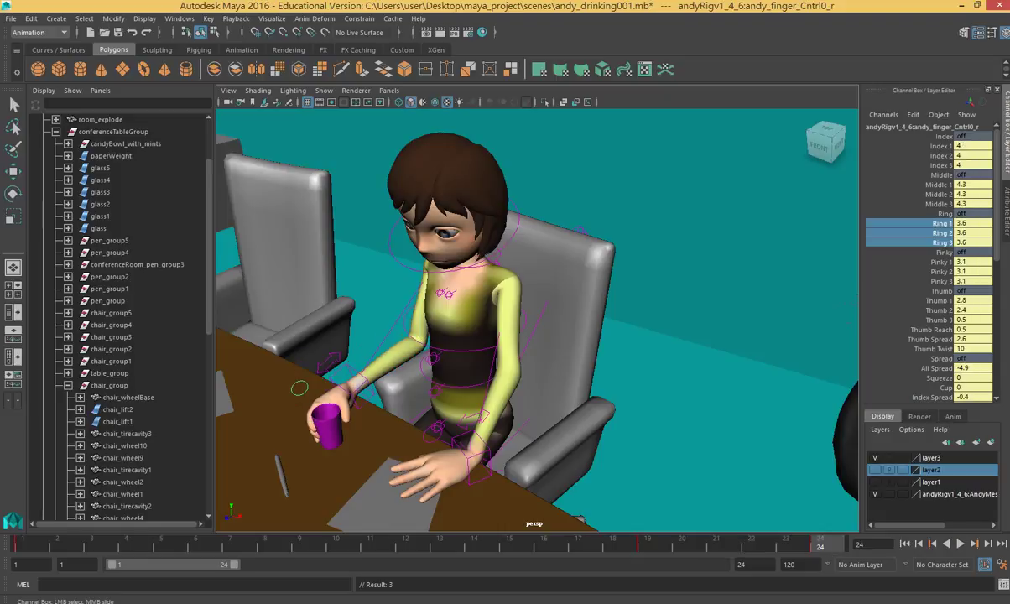
key(alt+Tab)
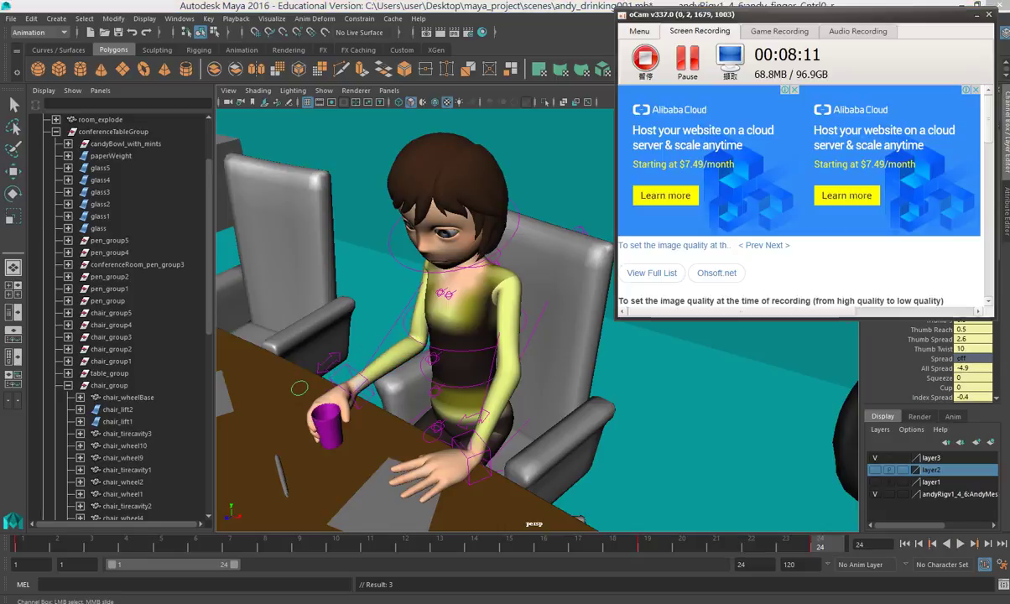